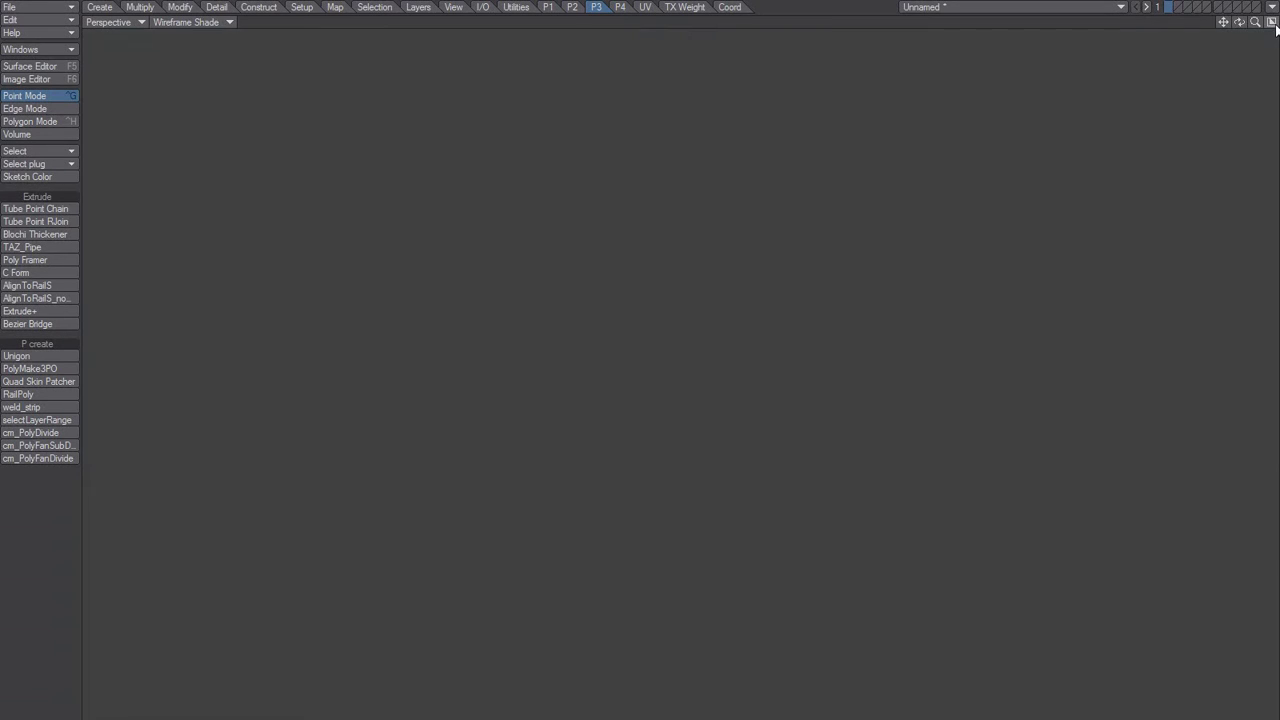
In Display Options, keep the 500 mm snap value and enable Show Grid in every viewport
drag(413, 303, 494, 314)
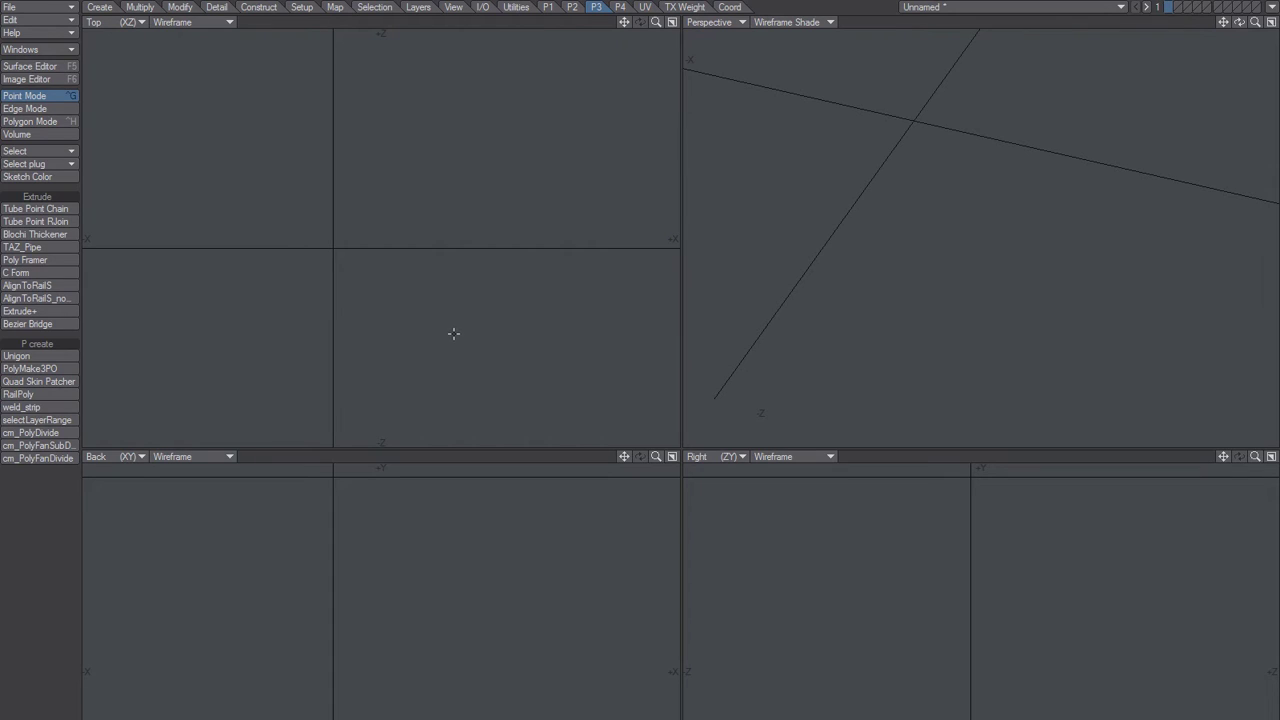
key(d)
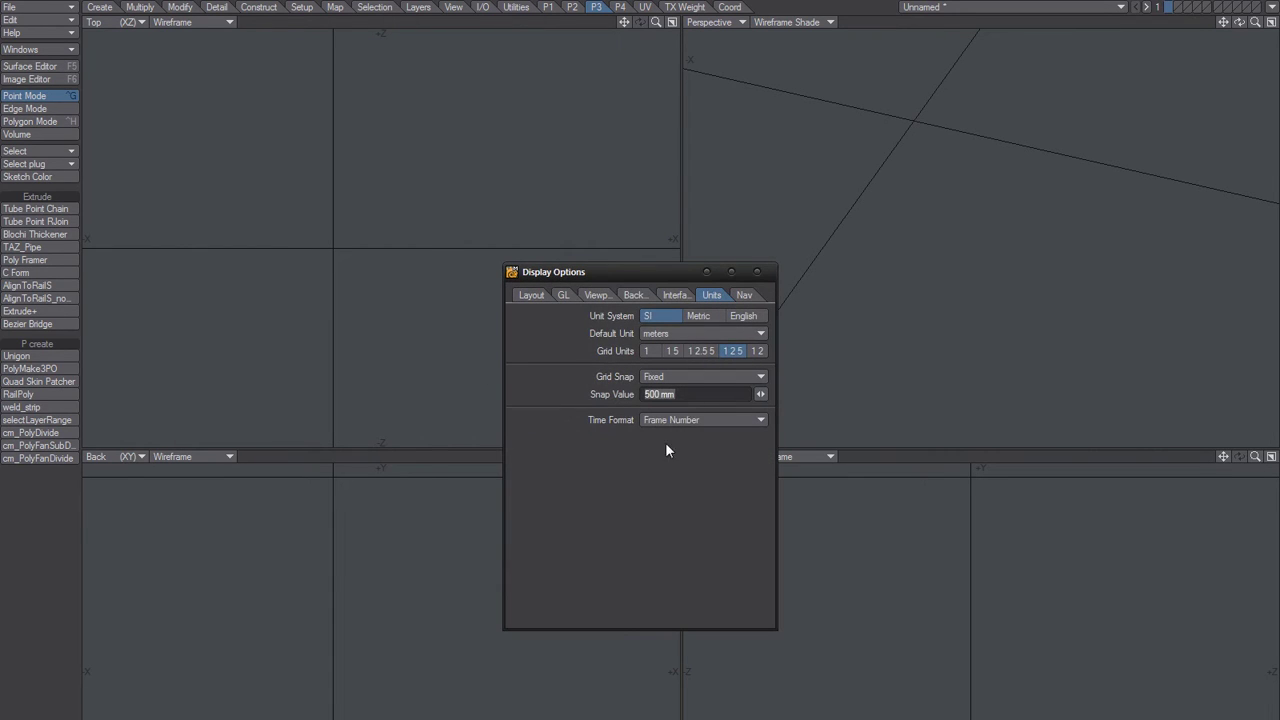
key(Return)
drag(622, 282, 617, 356)
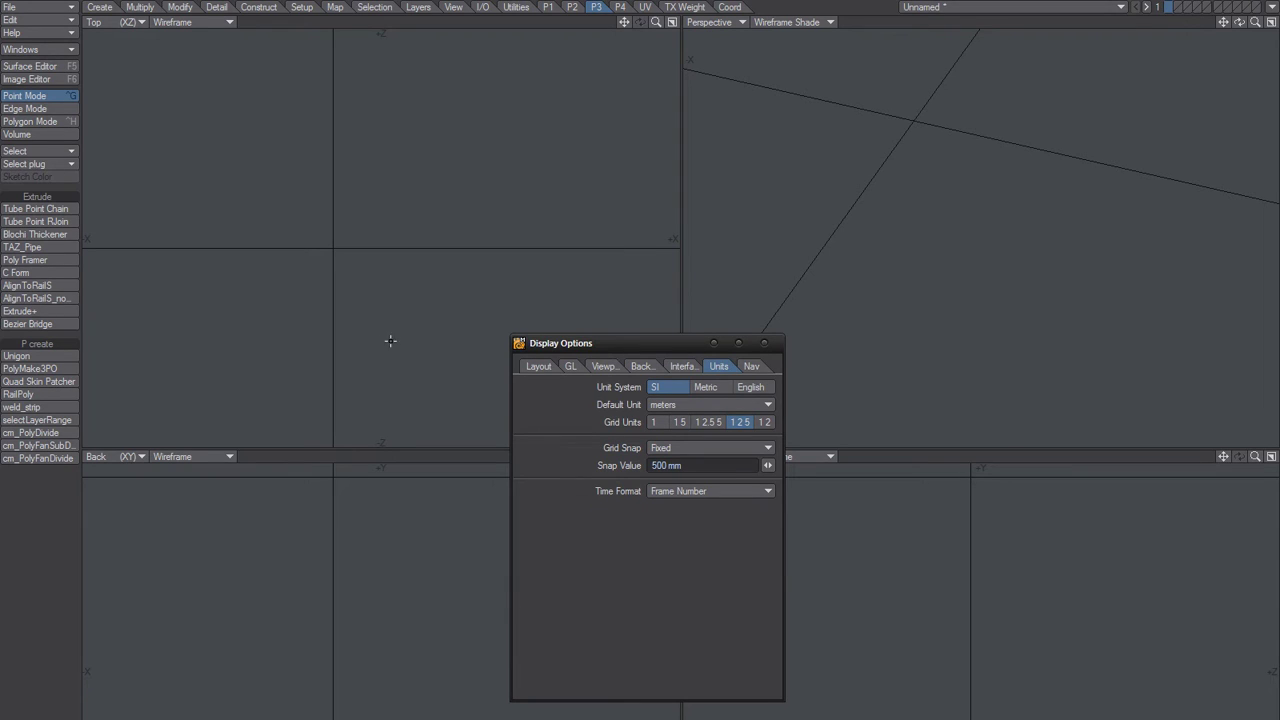
click(532, 371)
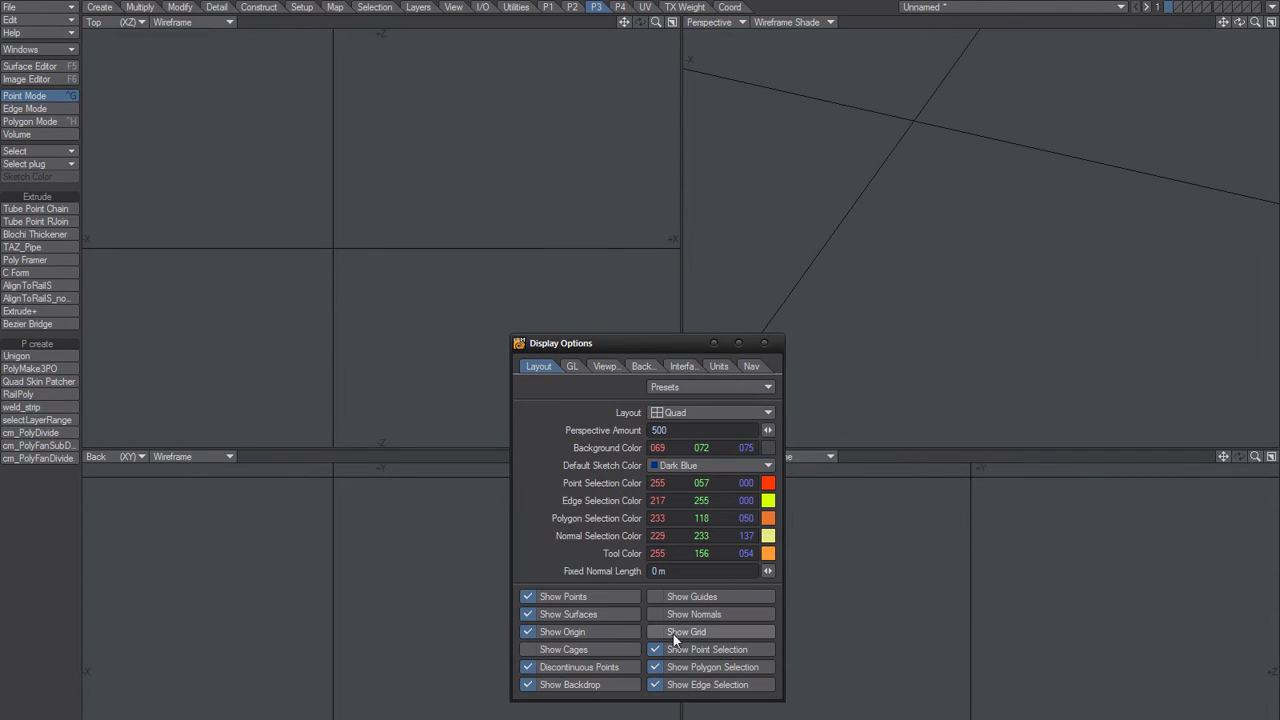
click(676, 630)
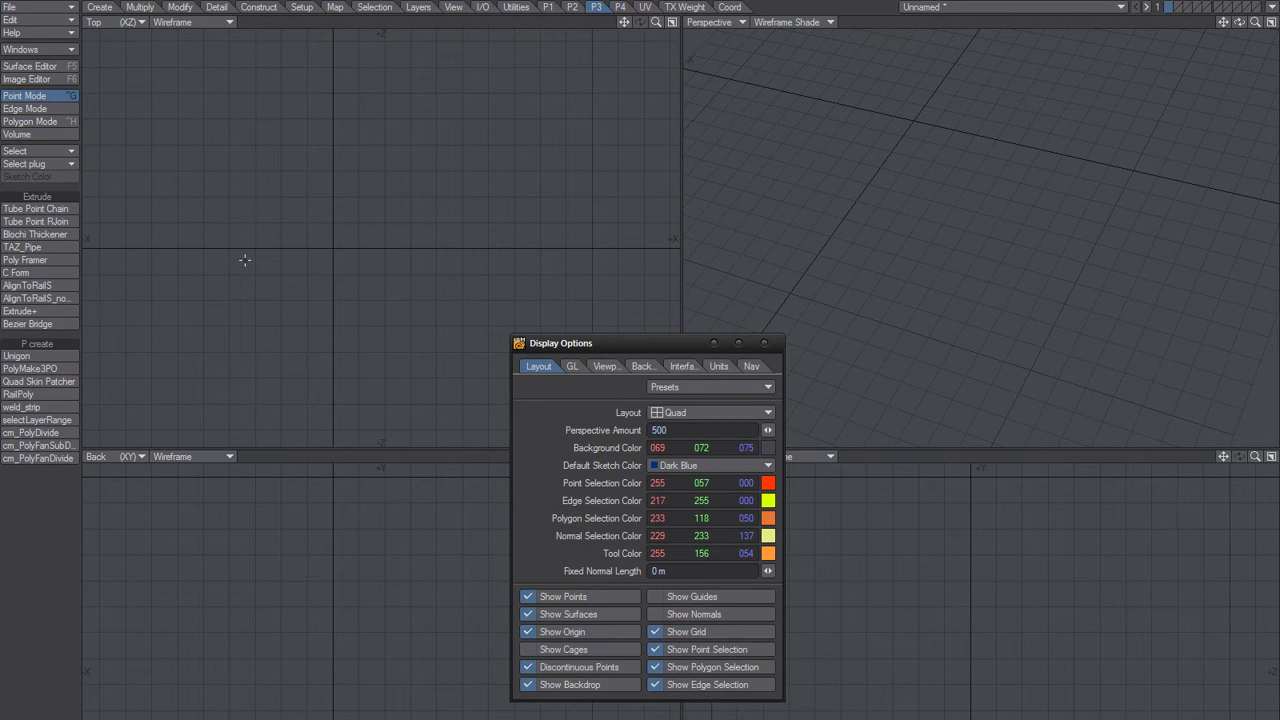
Place a zigzag chain of seven points across the Top view grid
click(177, 197)
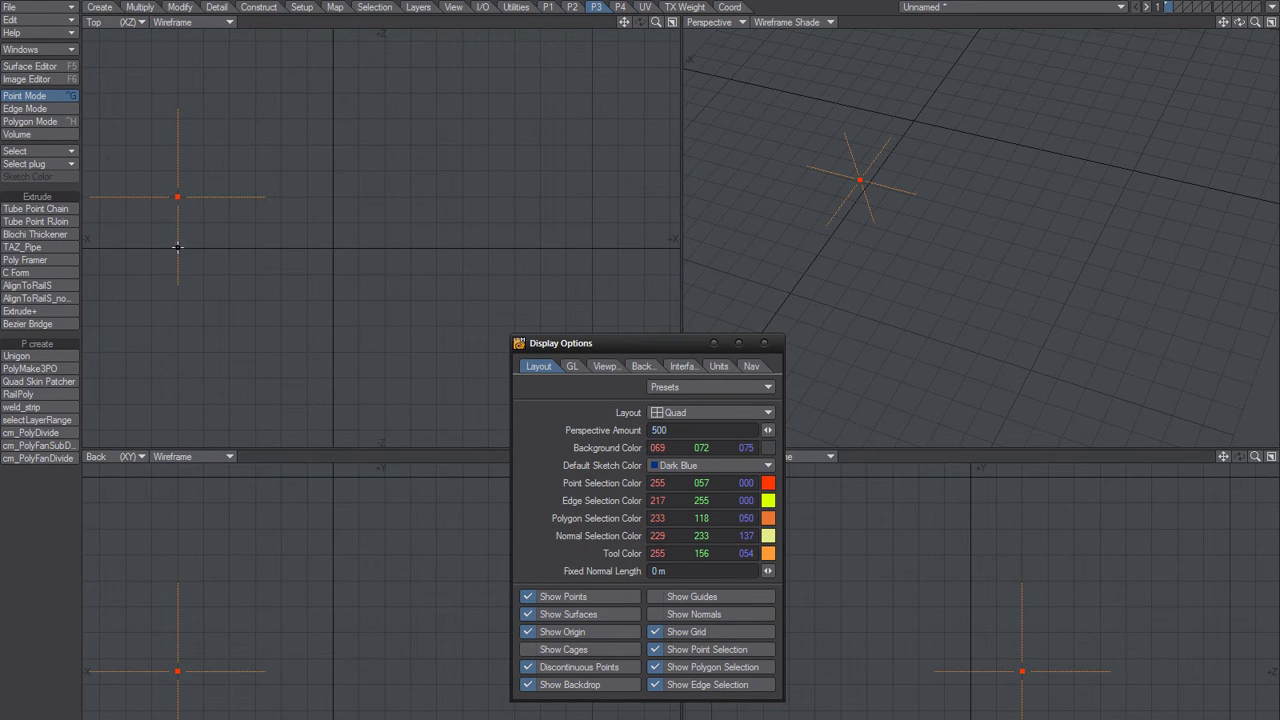
click(177, 248)
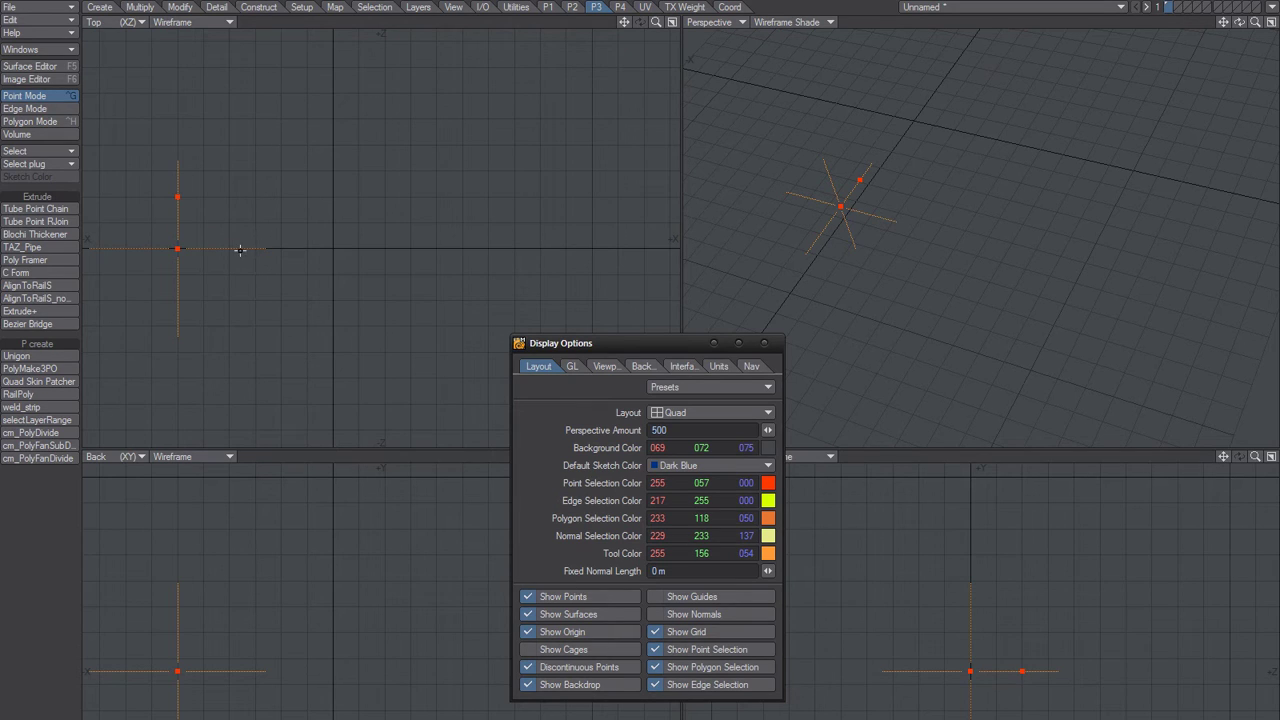
right_click(308, 248)
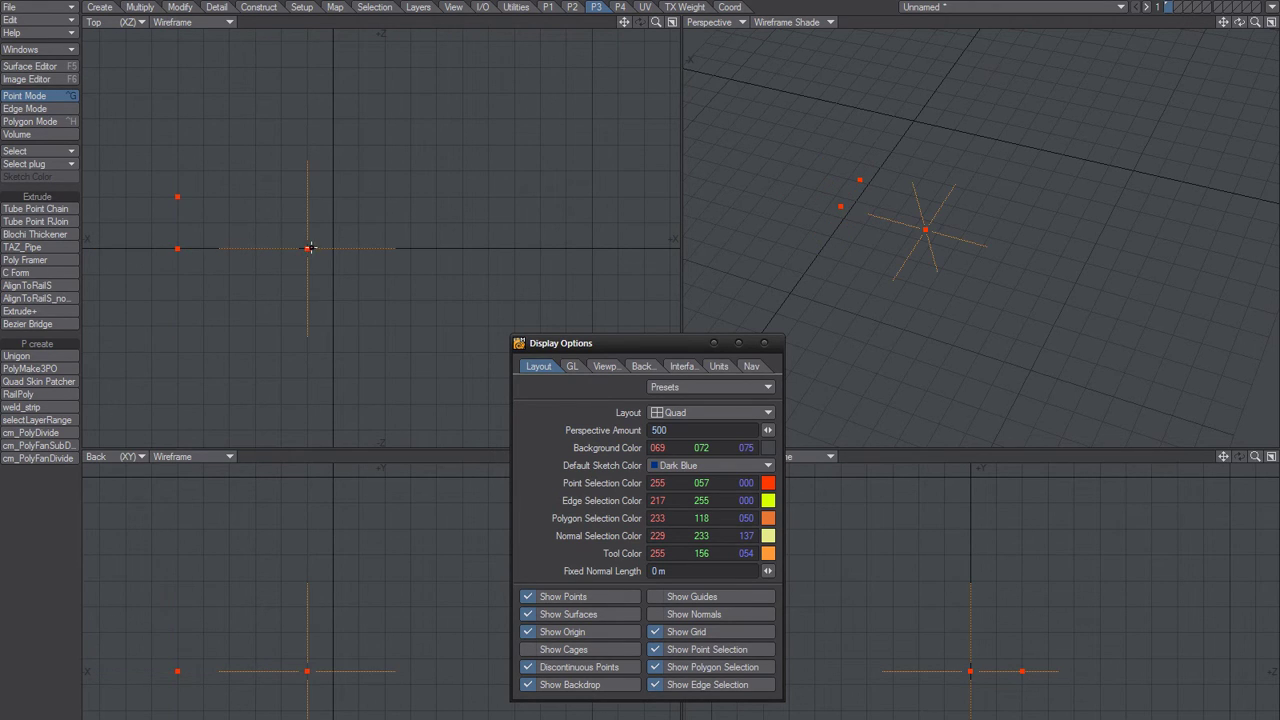
right_click(308, 196)
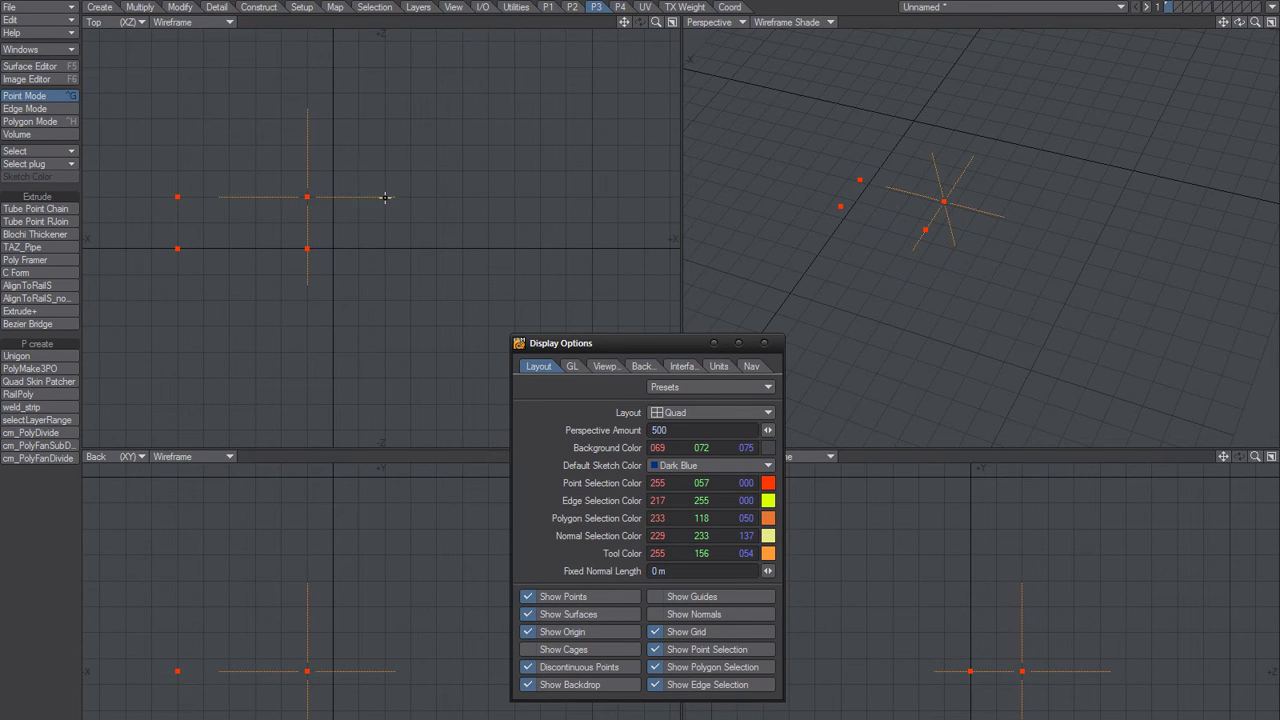
right_click(386, 196)
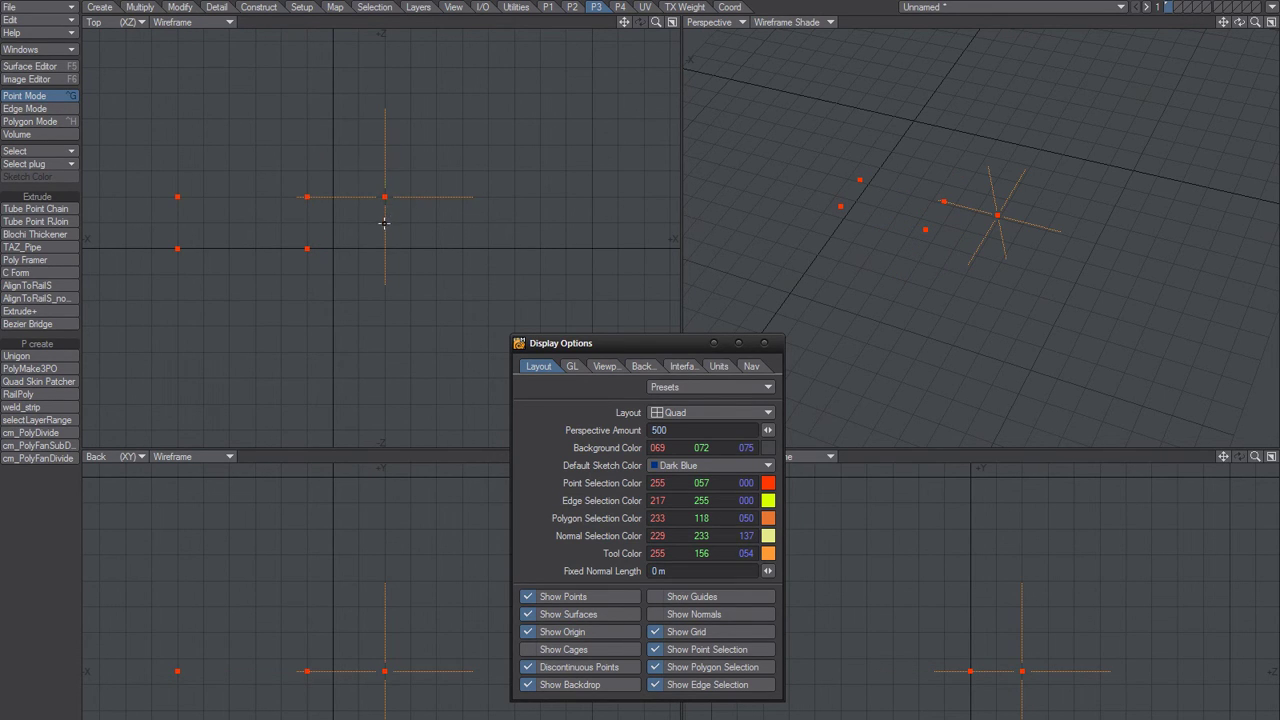
right_click(389, 222)
right_click(488, 222)
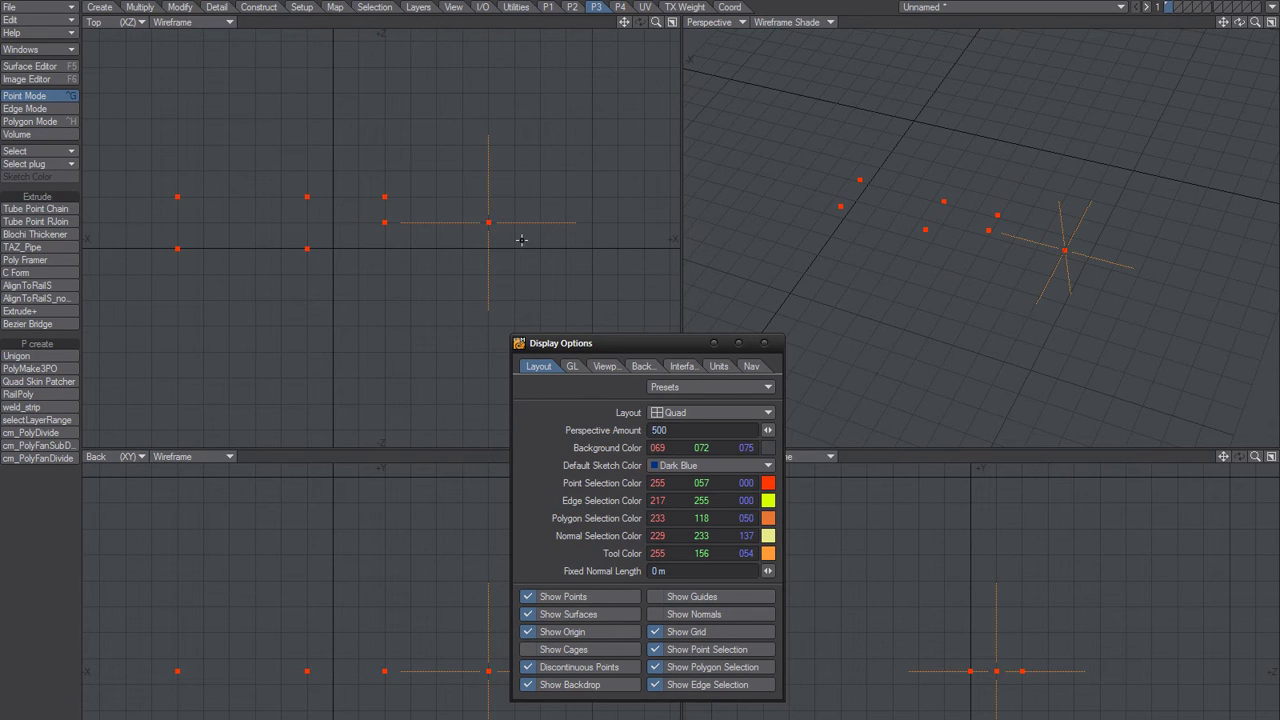
drag(608, 343, 636, 107)
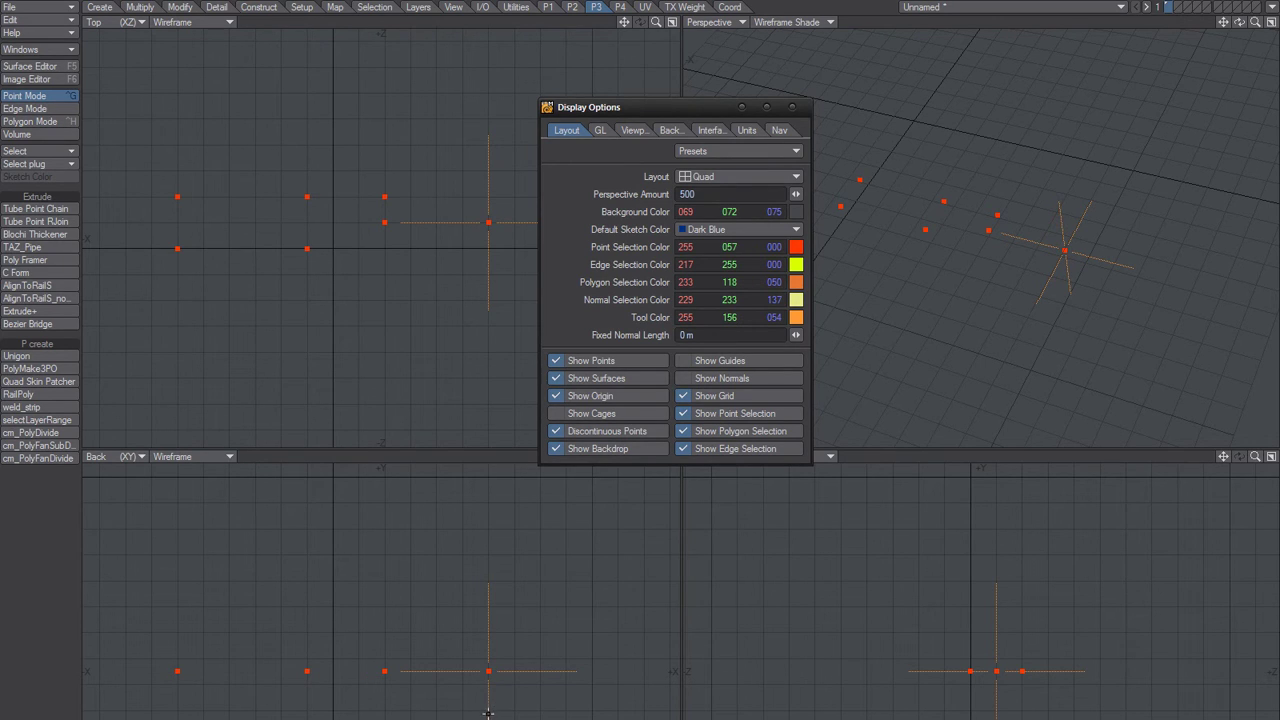
Add a lower point in the Back view and another path point, orbiting Perspective to check
click(490, 710)
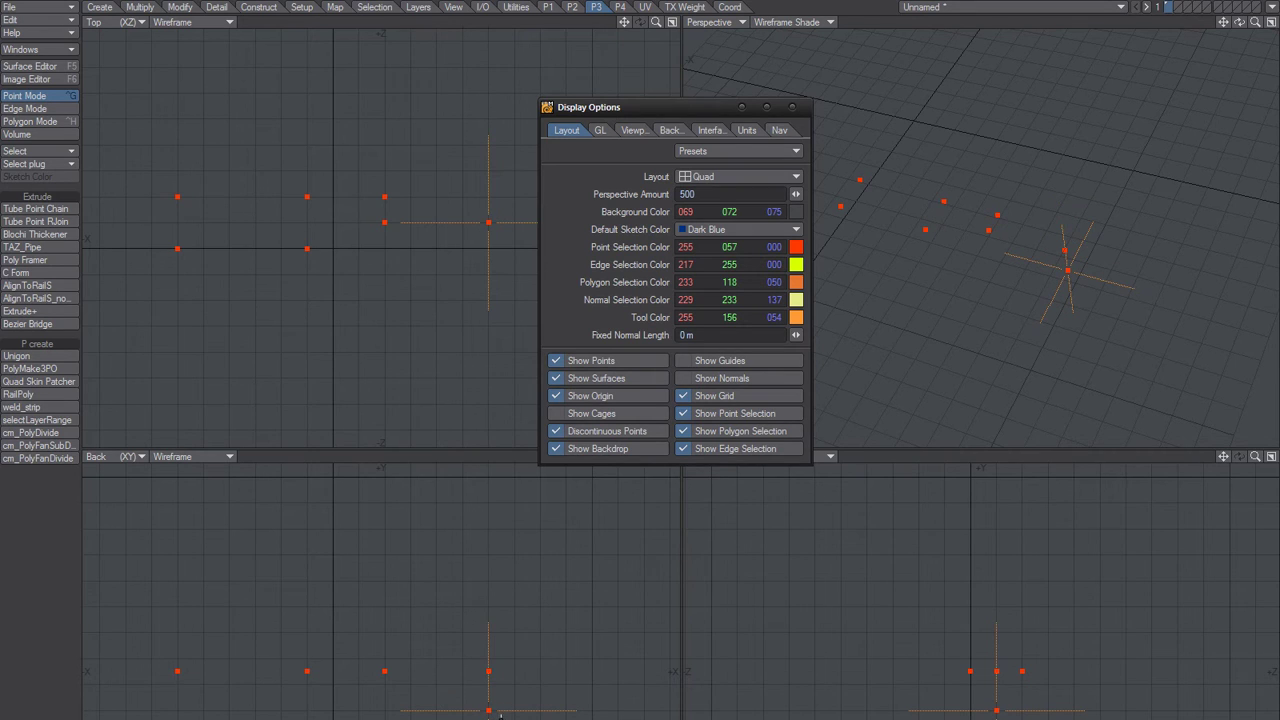
mouse_move(900, 400)
mouse_down()
mouse_move(1046, 255)
mouse_move(986, 271)
mouse_move(1006, 223)
mouse_move(974, 234)
mouse_move(957, 221)
mouse_move(971, 206)
mouse_move(977, 231)
mouse_up()
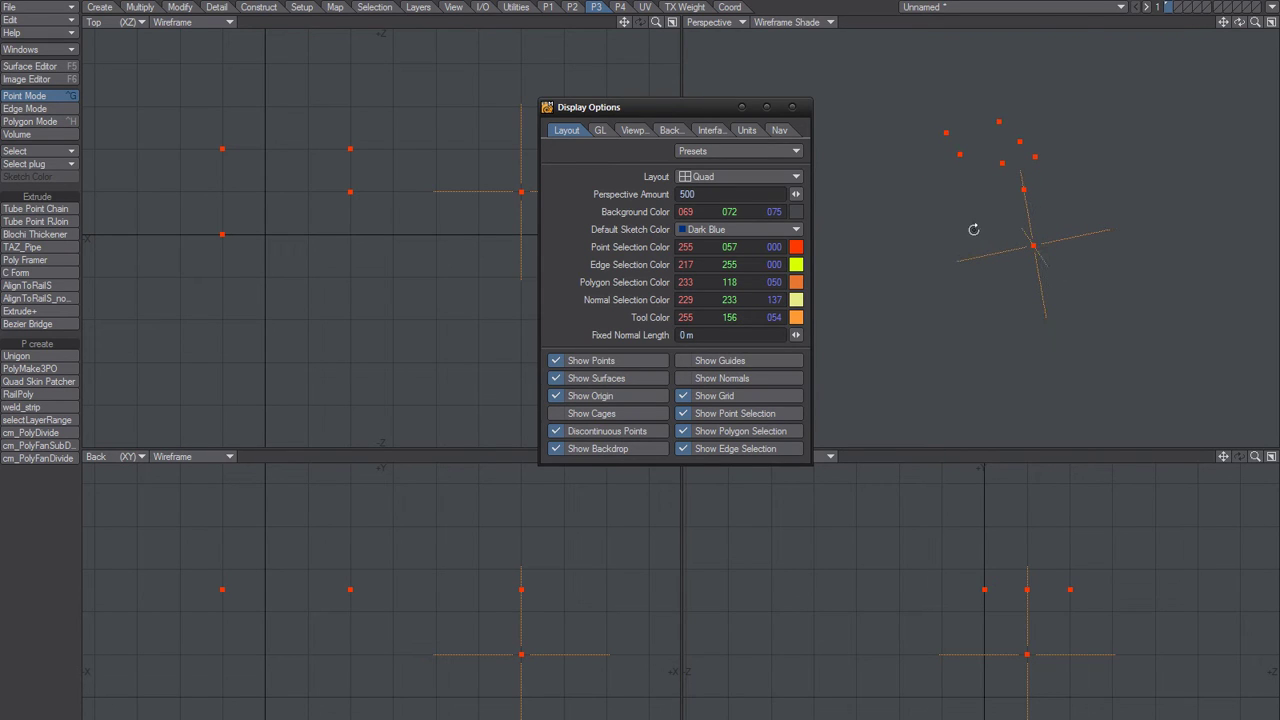
drag(560, 107, 670, 117)
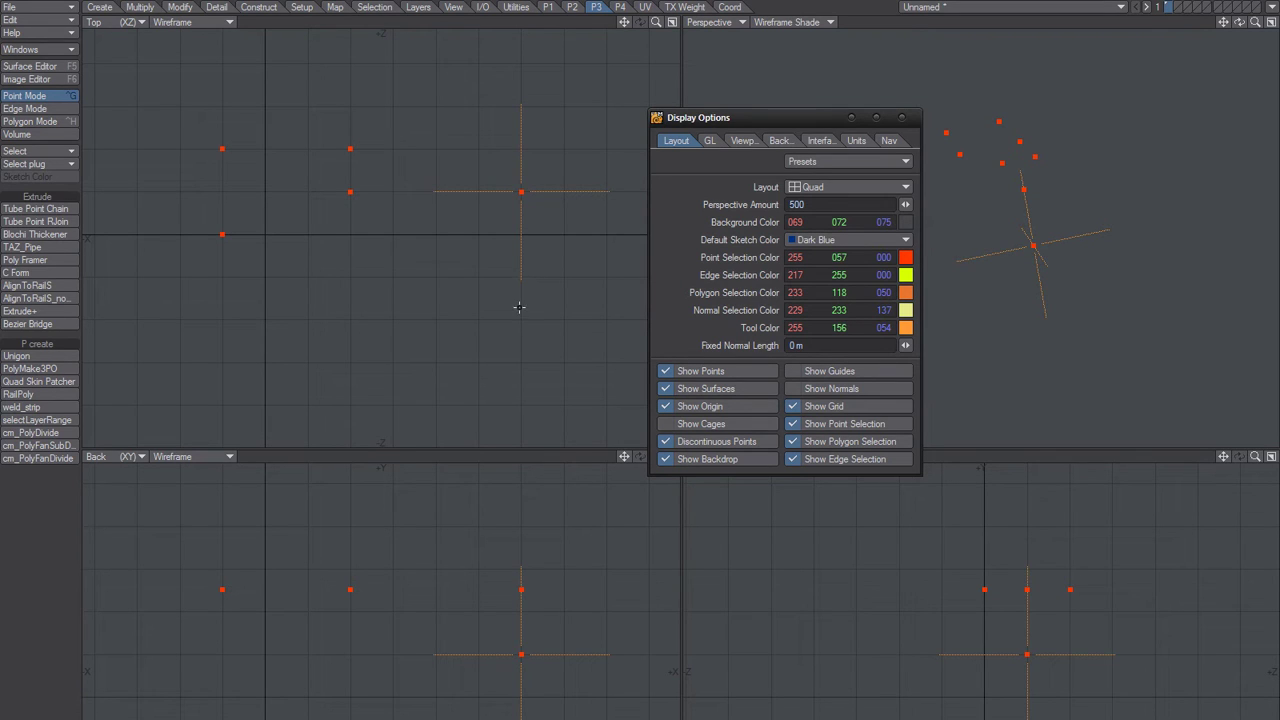
click(521, 319)
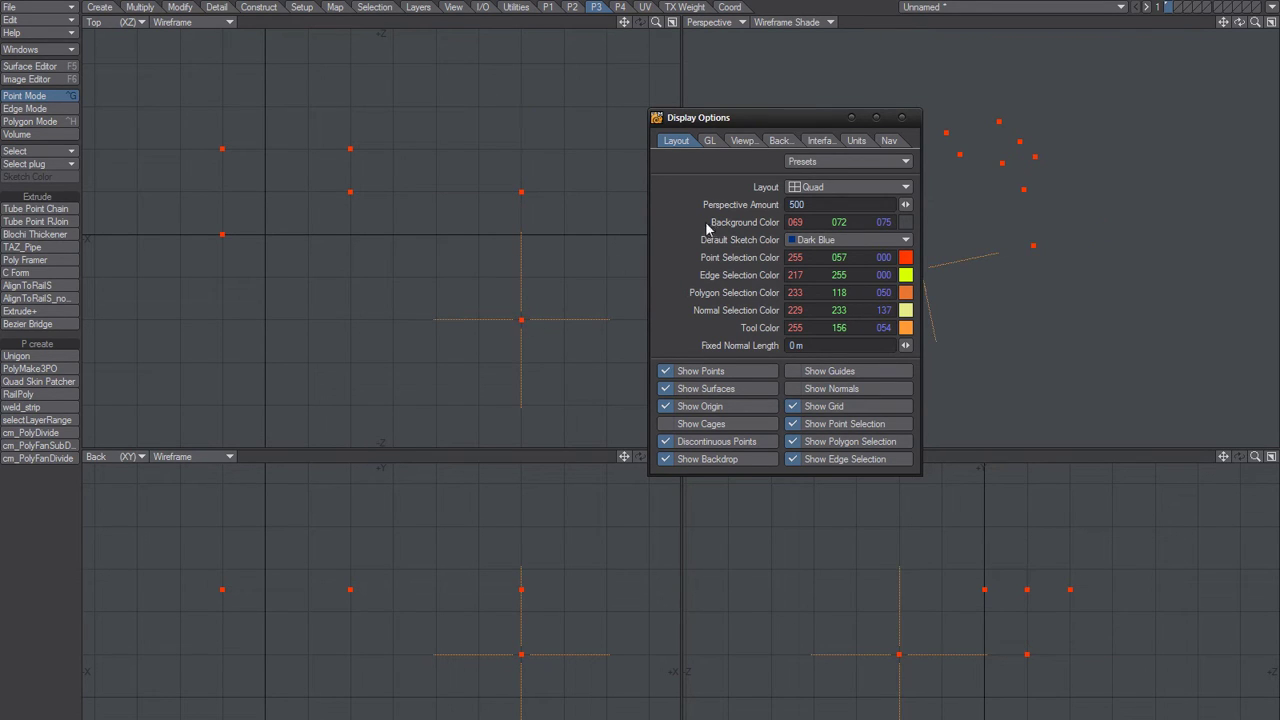
drag(790, 127, 622, 113)
mouse_move(888, 240)
alt+mouse_down()
mouse_move(1017, 291)
mouse_move(1000, 289)
mouse_move(1091, 286)
mouse_move(1074, 291)
alt+mouse_up()
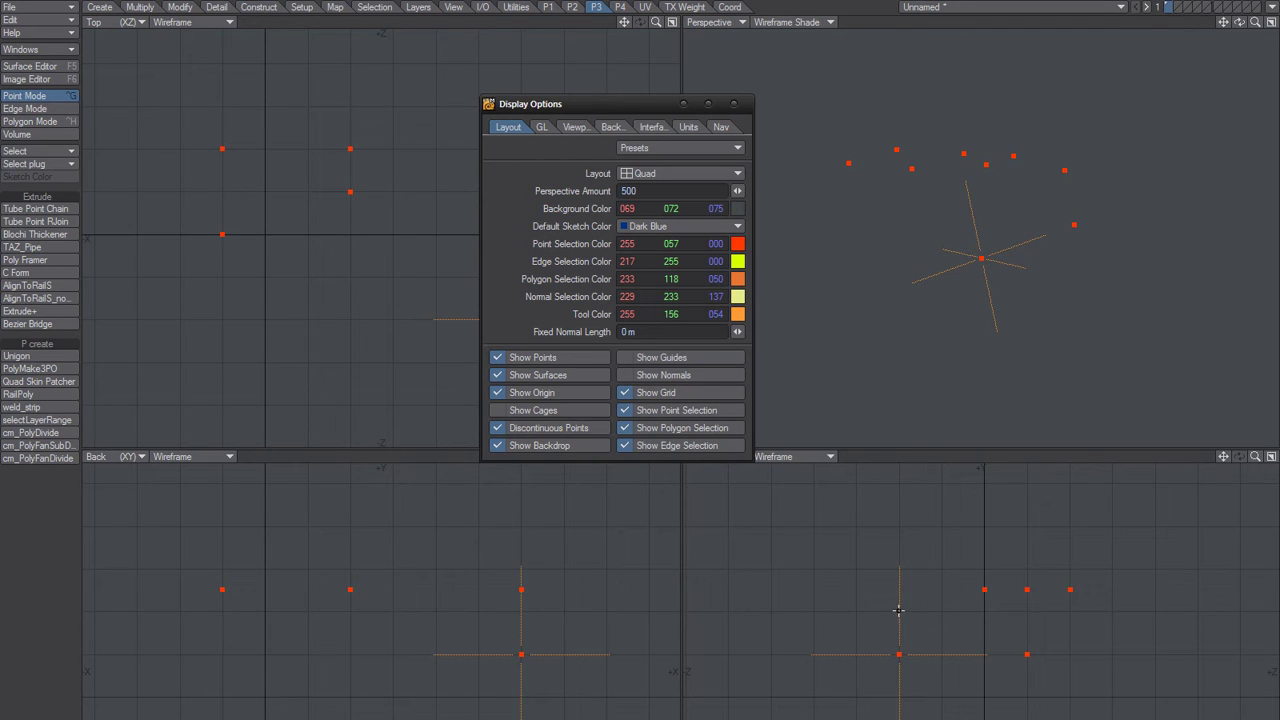
Add two more points, between the lower ones and to the left, then zoom Perspective to inspect
click(900, 611)
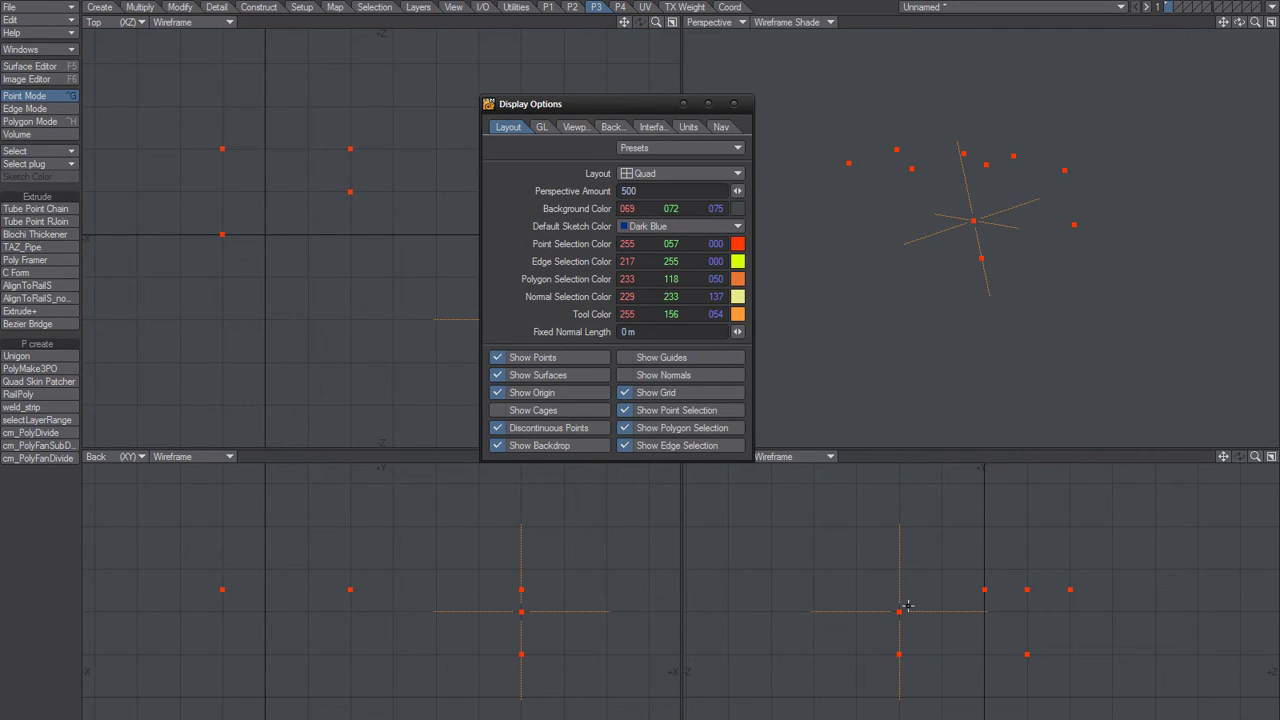
mouse_move(963, 405)
alt+mouse_down()
mouse_move(974, 251)
mouse_move(1108, 261)
alt+mouse_up()
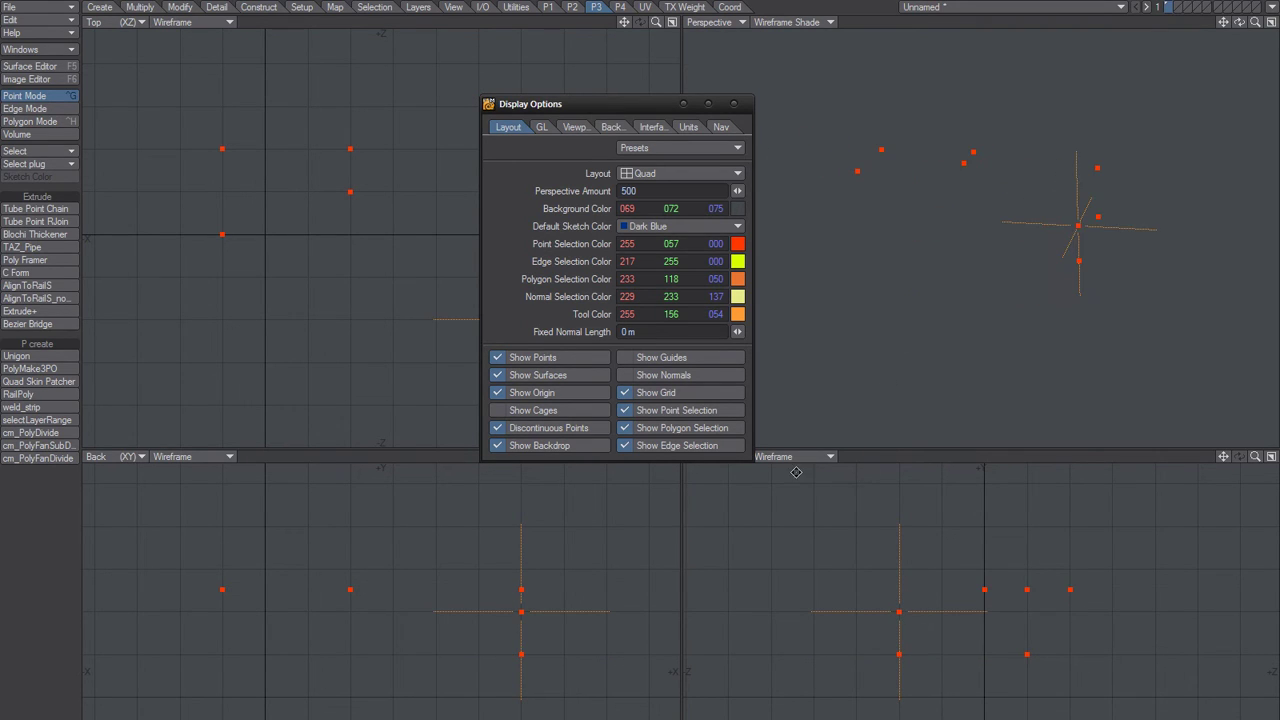
drag(551, 106, 932, 165)
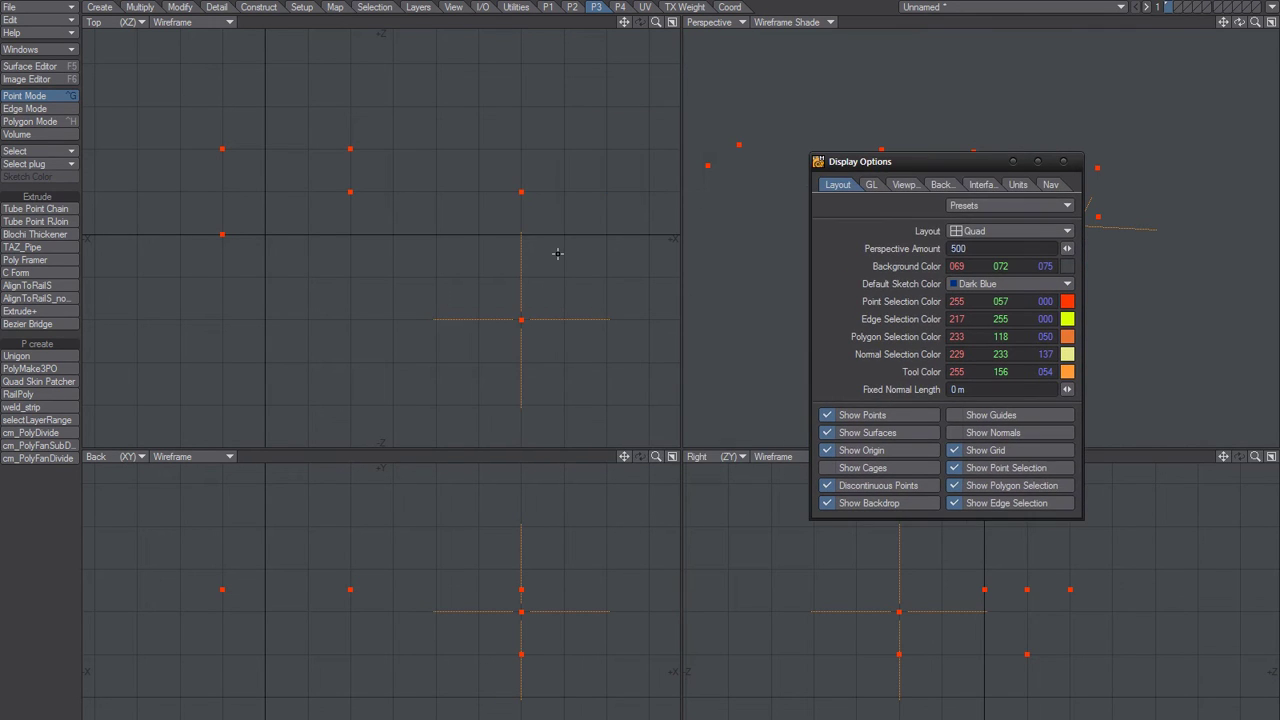
click(393, 319)
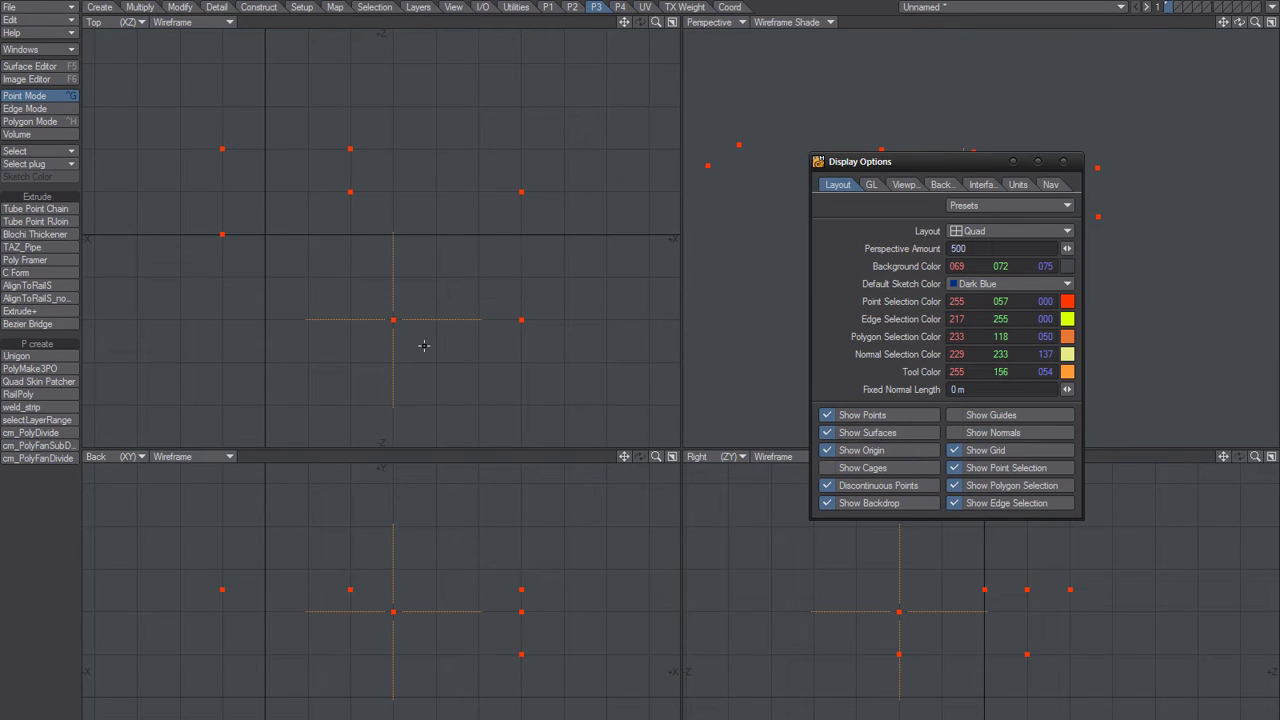
mouse_move(886, 163)
mouse_down()
mouse_move(843, 438)
mouse_move(727, 473)
mouse_up()
scroll(971, 271, down, 2)
mouse_move(971, 271)
alt+mouse_down()
mouse_move(937, 317)
mouse_move(911, 265)
alt+mouse_up()
scroll(911, 265, up, 3)
mouse_move(1014, 277)
alt+mouse_down()
mouse_move(1012, 256)
mouse_move(980, 271)
alt+mouse_up()
mouse_move(914, 229)
alt+mouse_down()
mouse_move(949, 217)
mouse_move(926, 212)
alt+mouse_up()
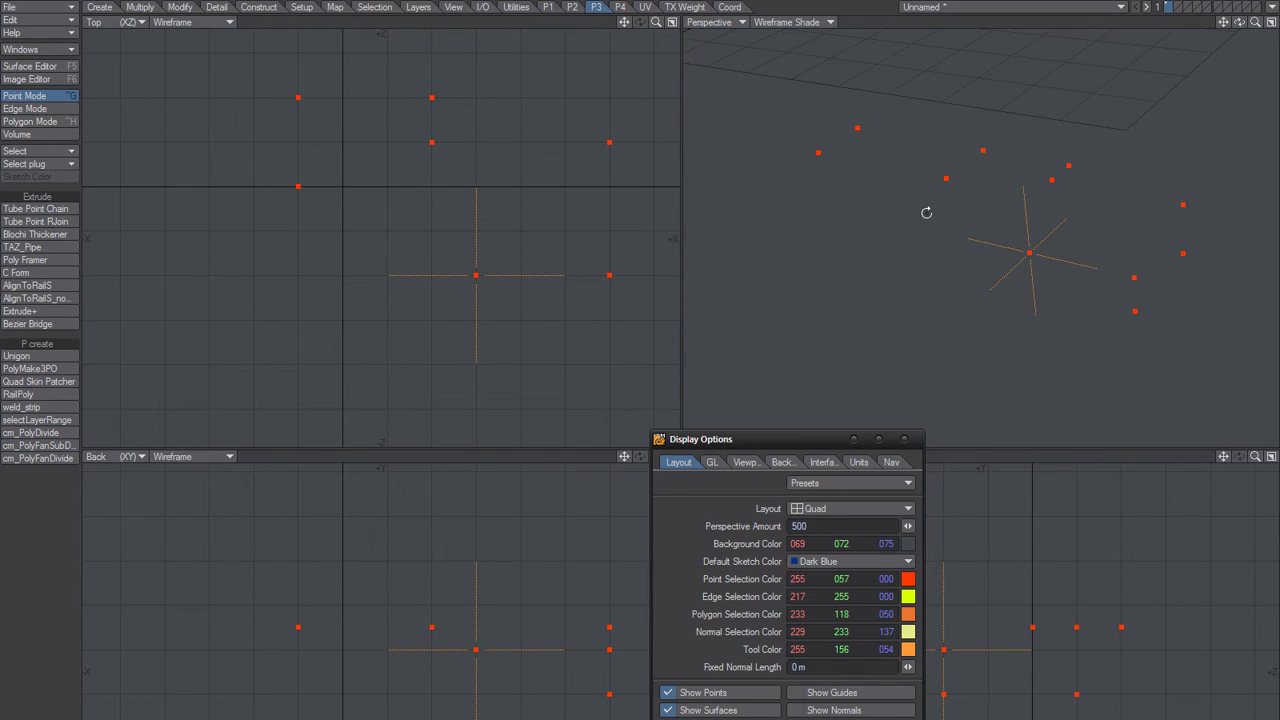
Join the points into one polygon, close Display Options, fit all views, and select the left-end points
key(space)
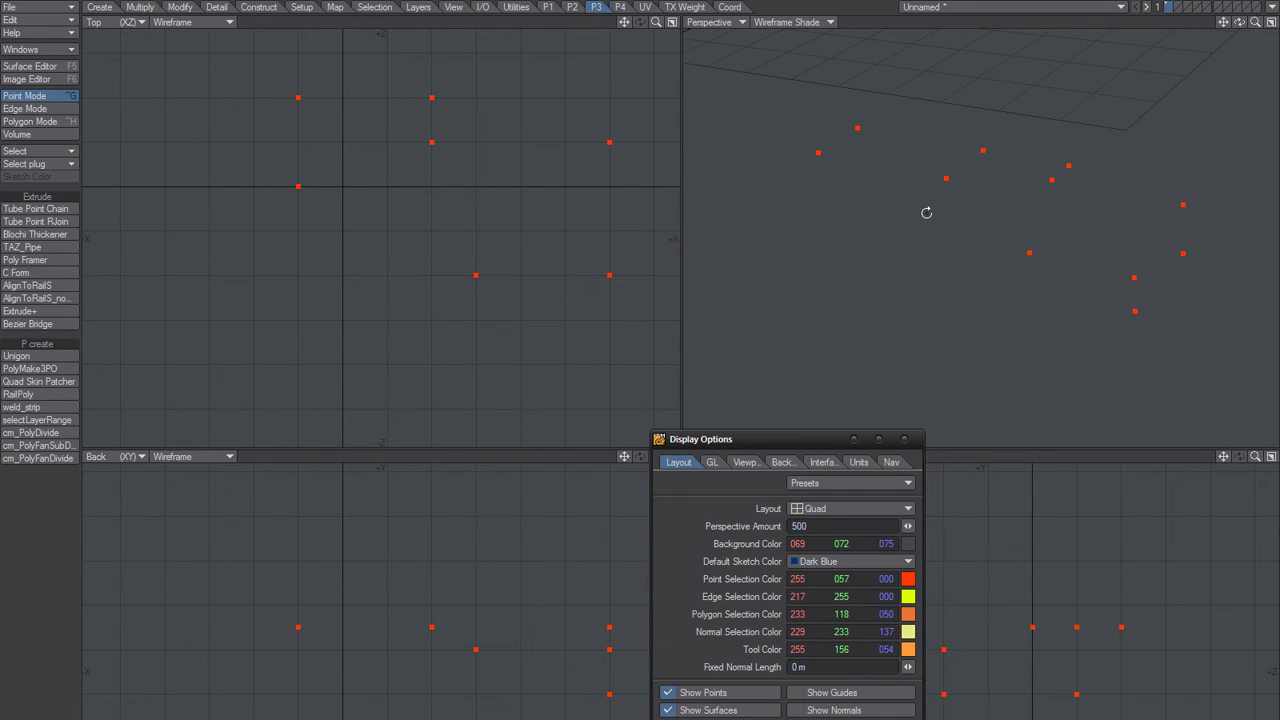
key(p)
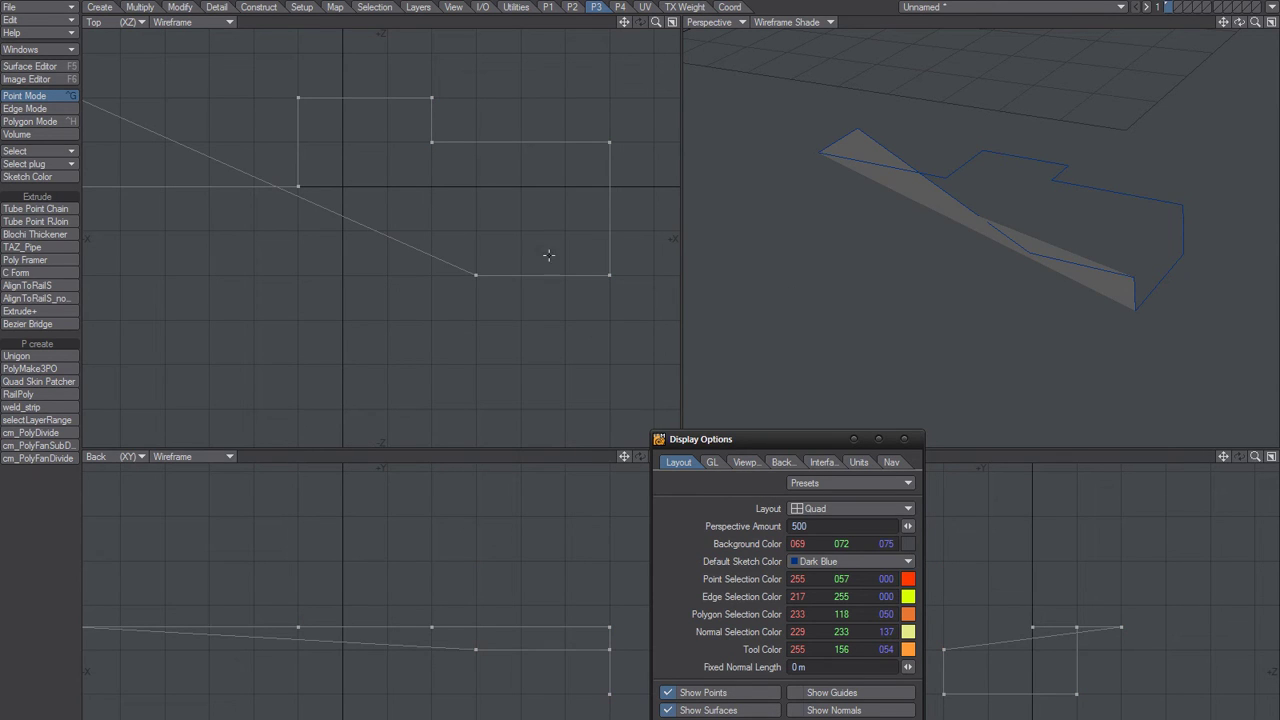
click(903, 442)
key(a)
click(226, 182)
click(226, 244)
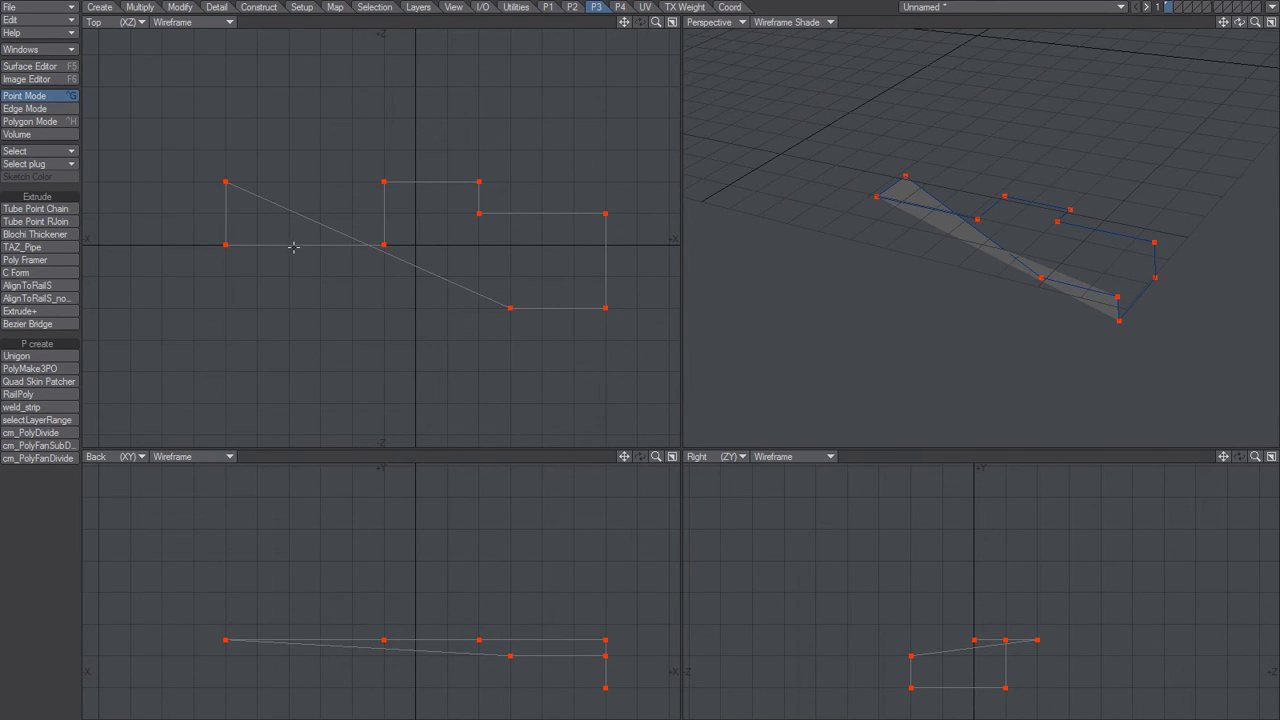
Try JetoFillet, cancel it, and check the unit settings in Display Options
key(f)
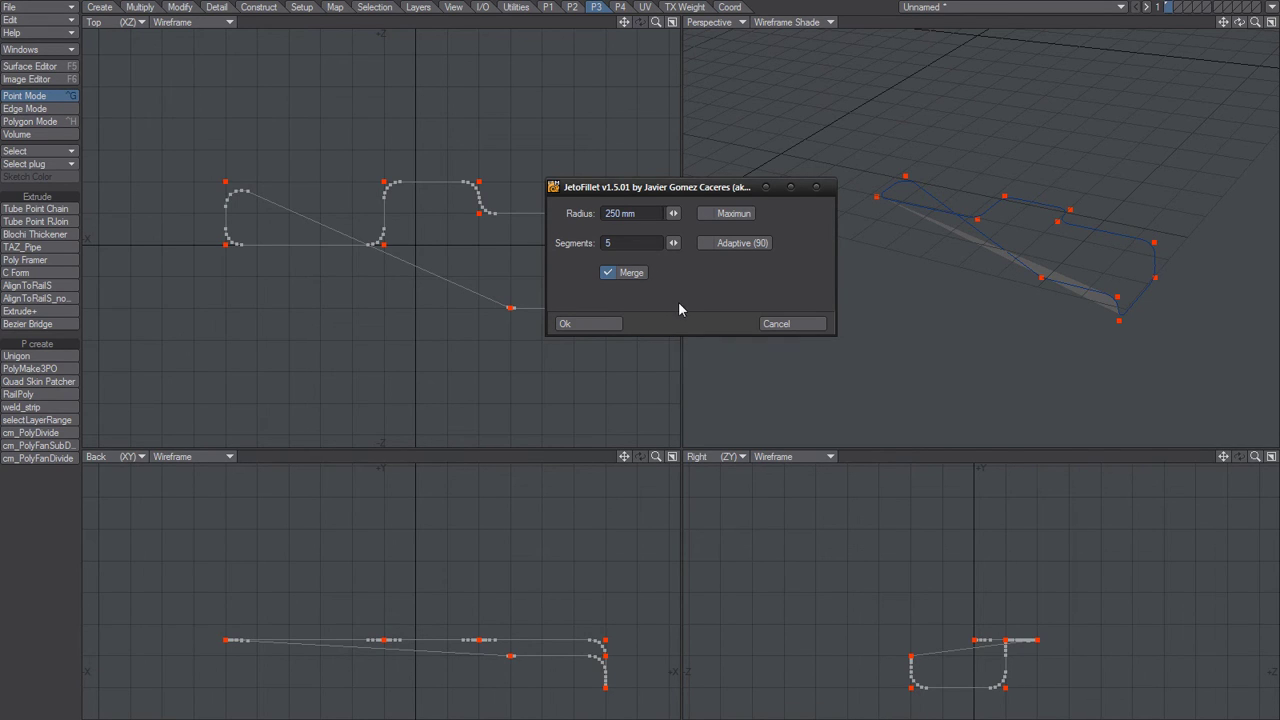
click(765, 320)
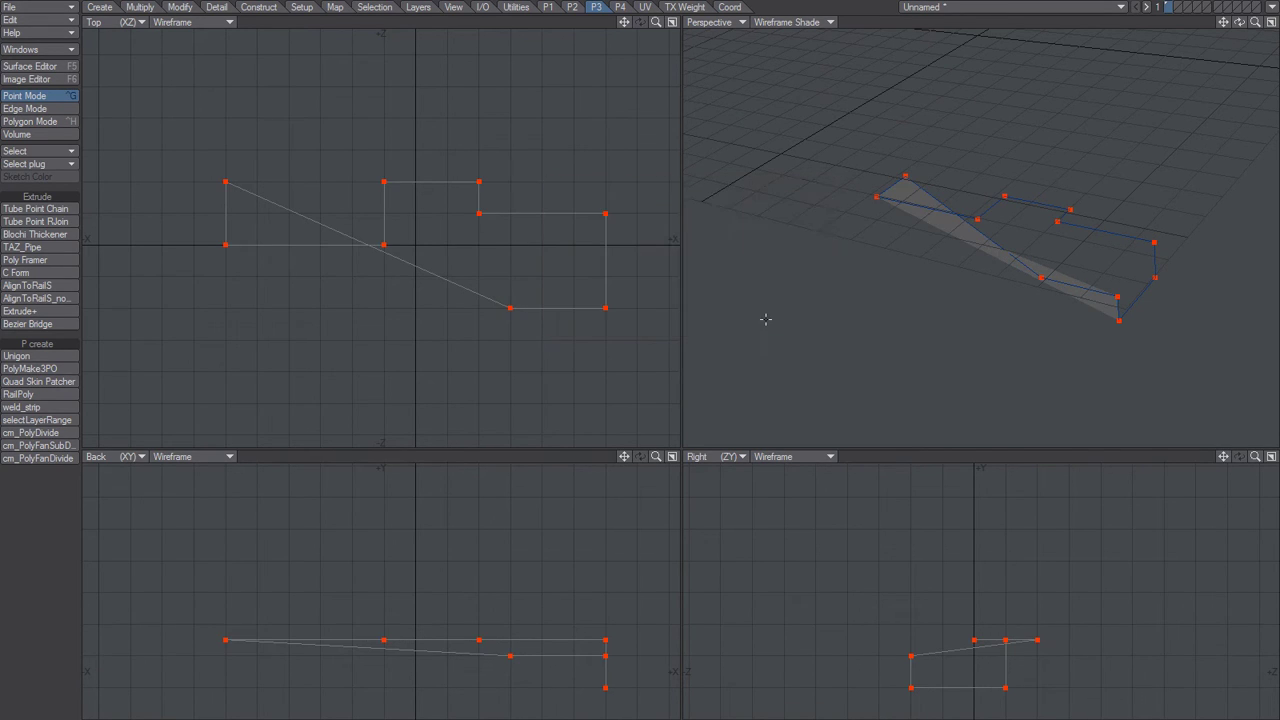
key(d)
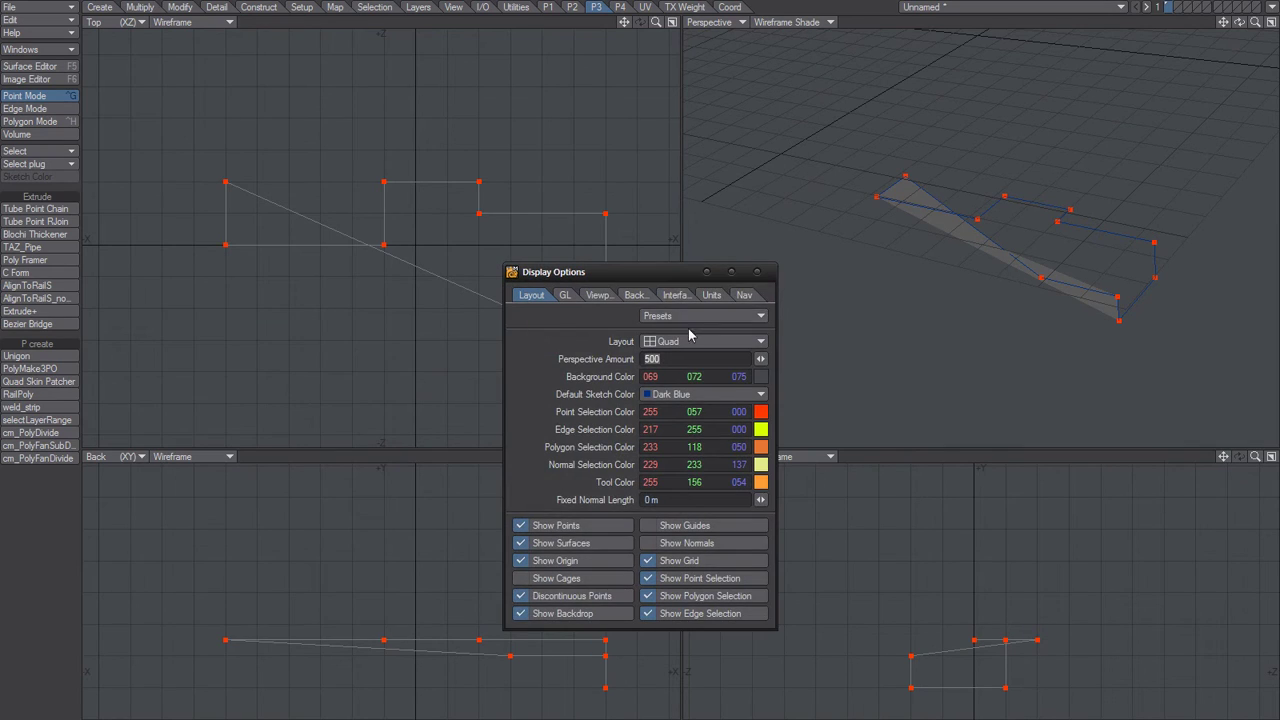
click(711, 295)
drag(672, 283, 815, 289)
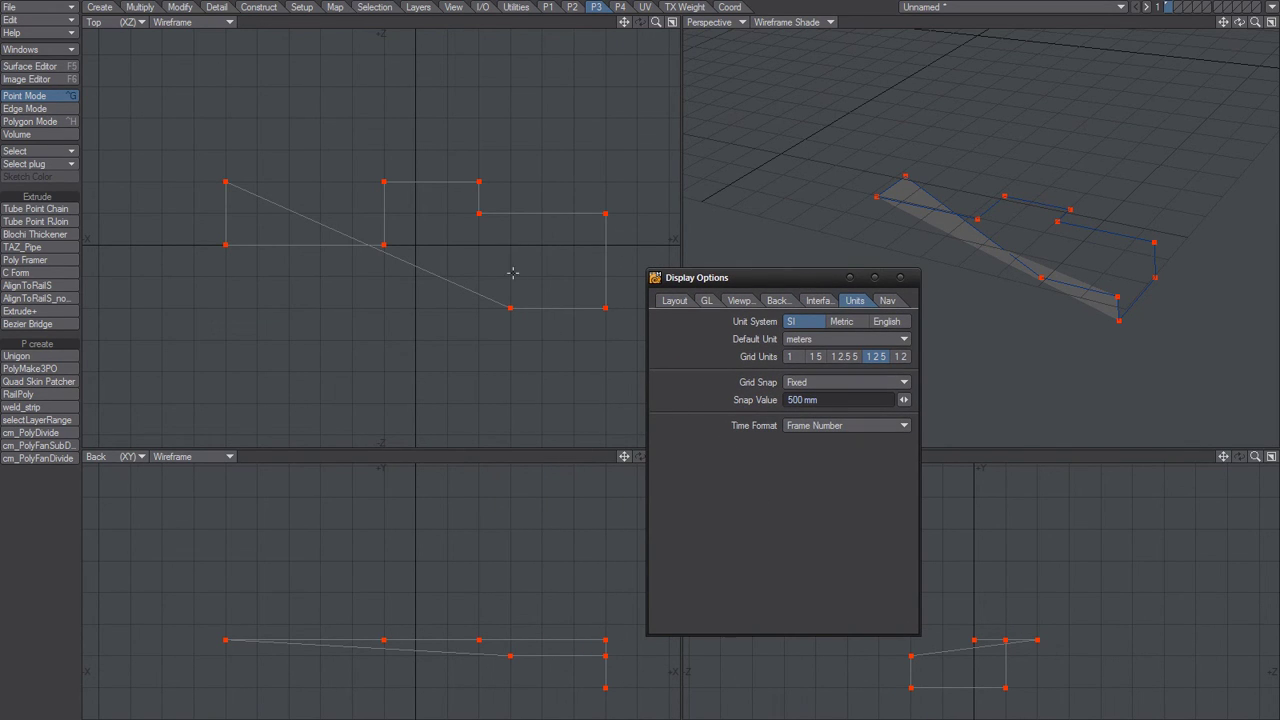
In JetoFillet, test radii 50, 250 and 200 mm before settling on 150 mm
key(f)
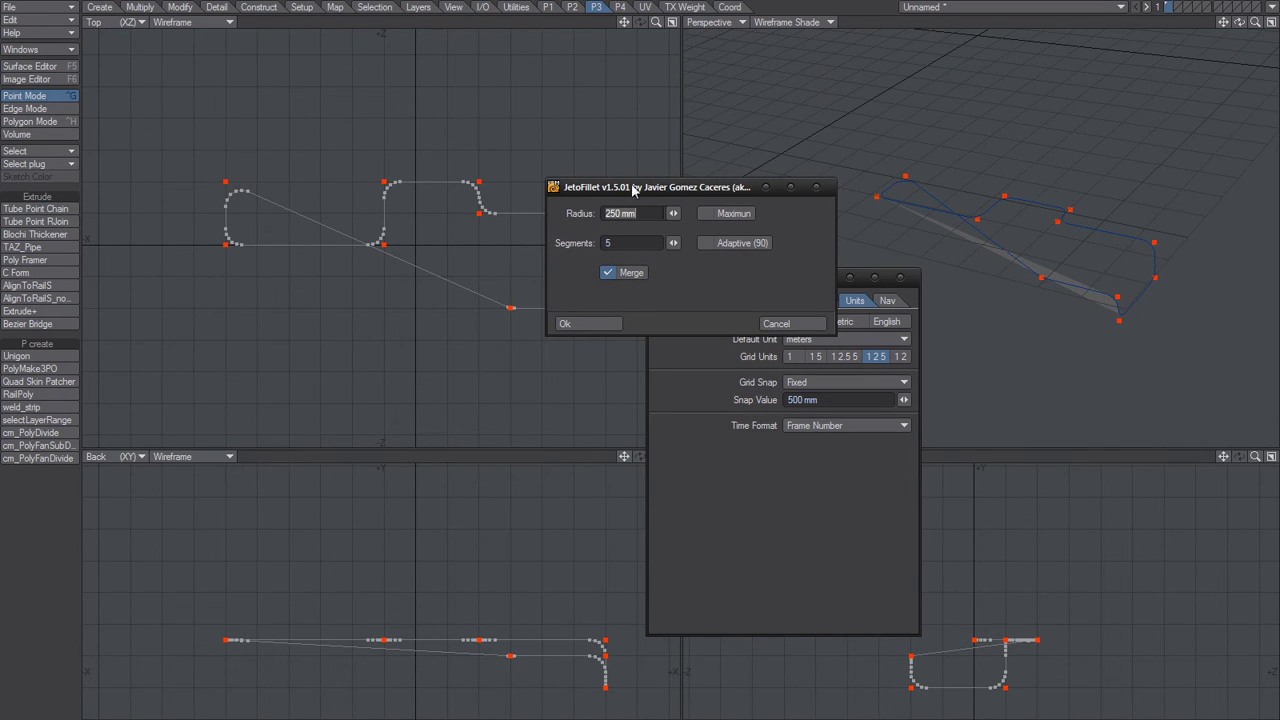
drag(631, 188, 637, 151)
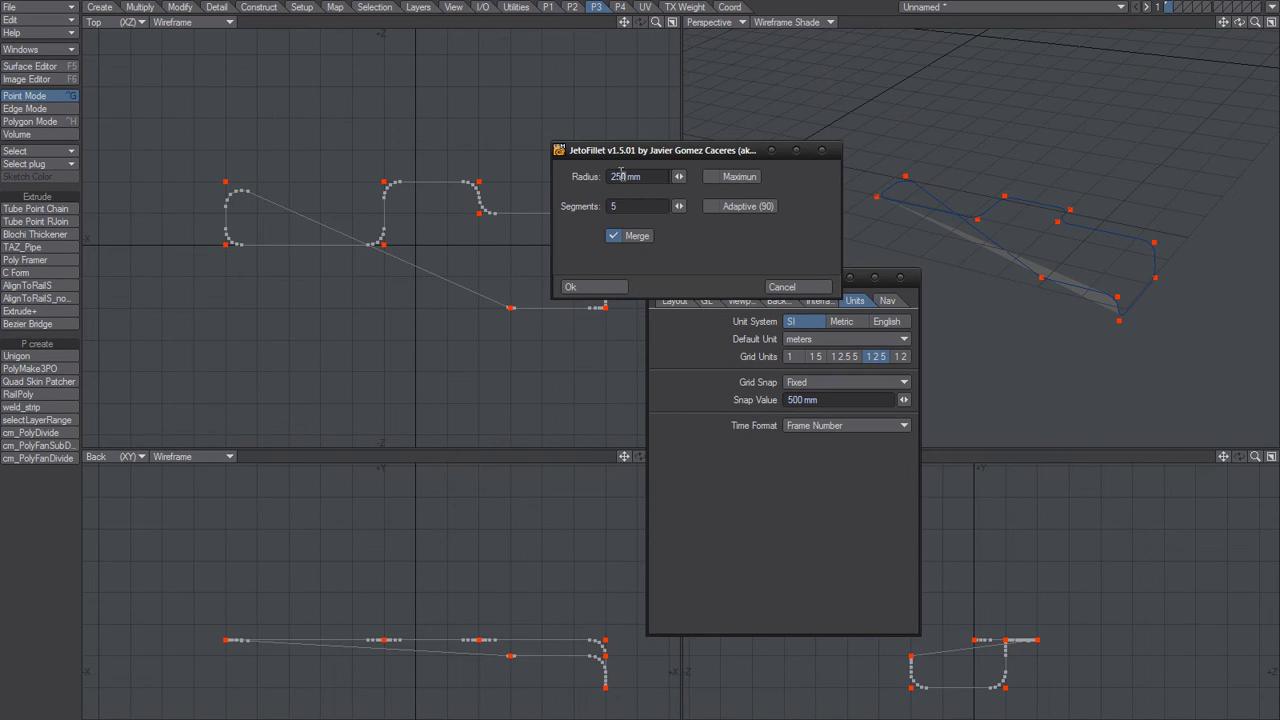
text(50)
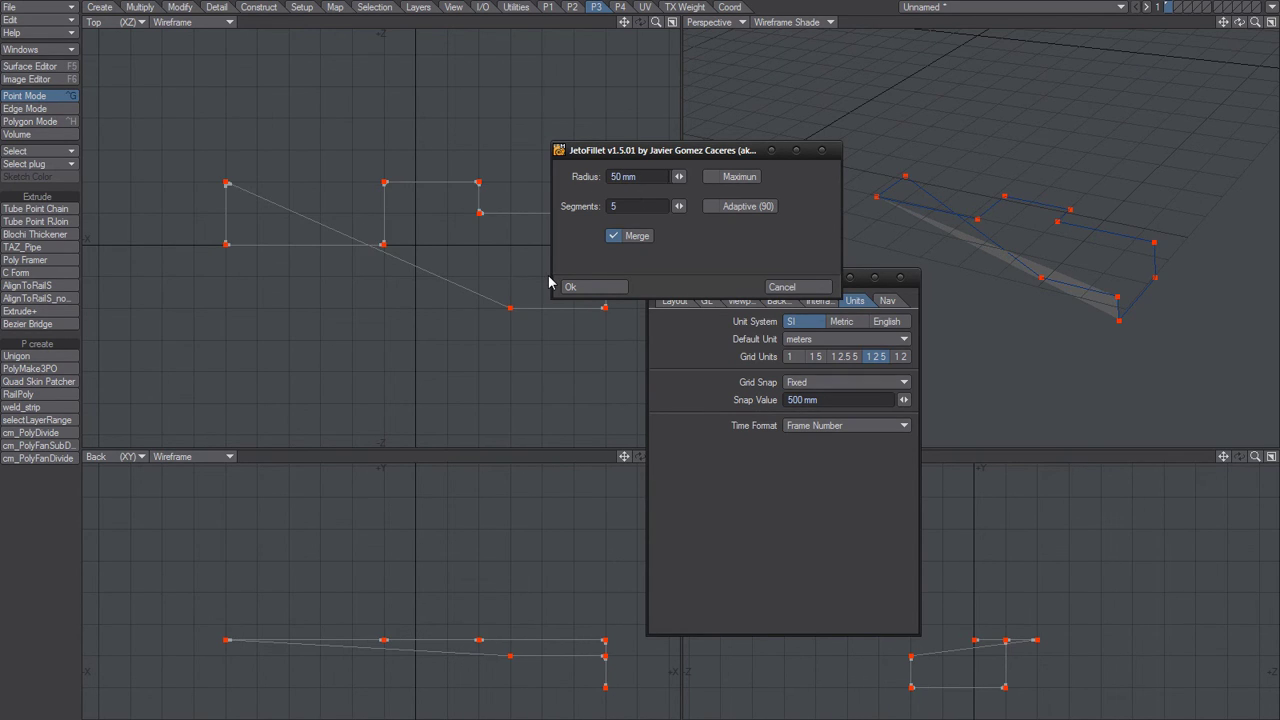
drag(623, 176, 529, 190)
text(250)
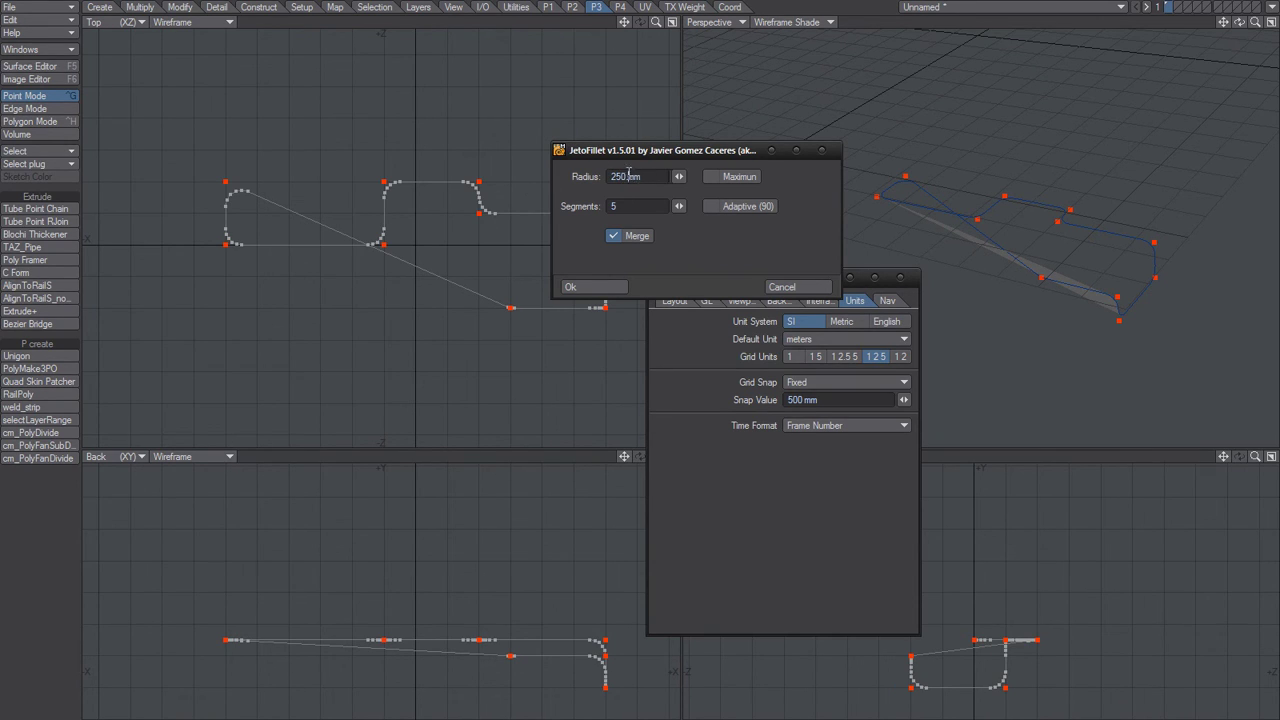
double_click(630, 176)
click(645, 209)
drag(626, 177, 570, 180)
text(200)
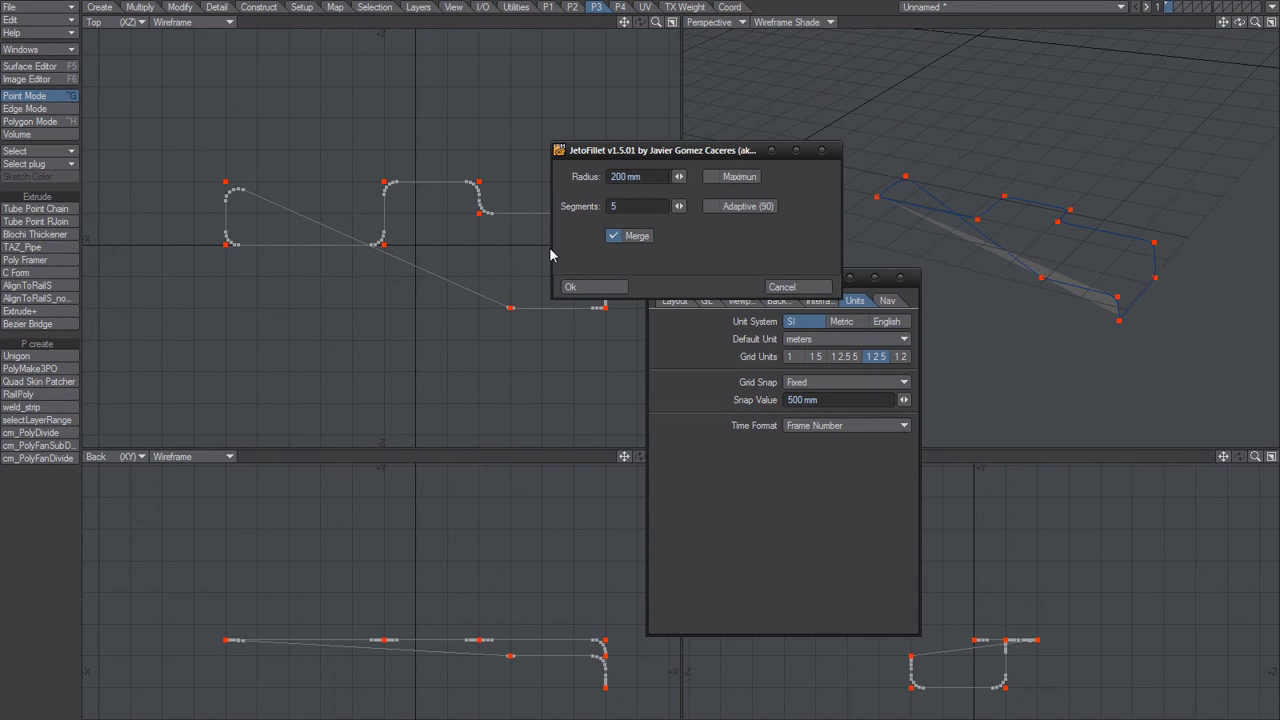
drag(622, 181, 534, 193)
text(150)
key(Return)
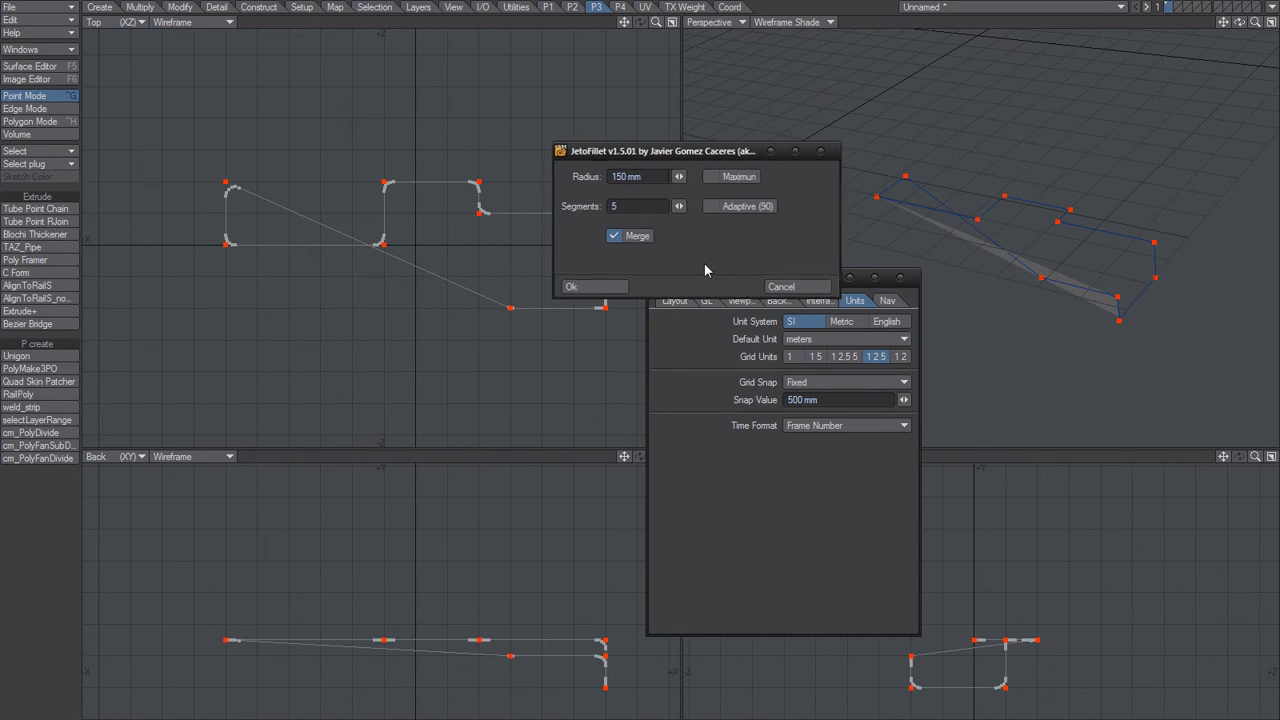
Apply the 150 mm fillets, then select the whole path from one endpoint and fit all views
key(Return)
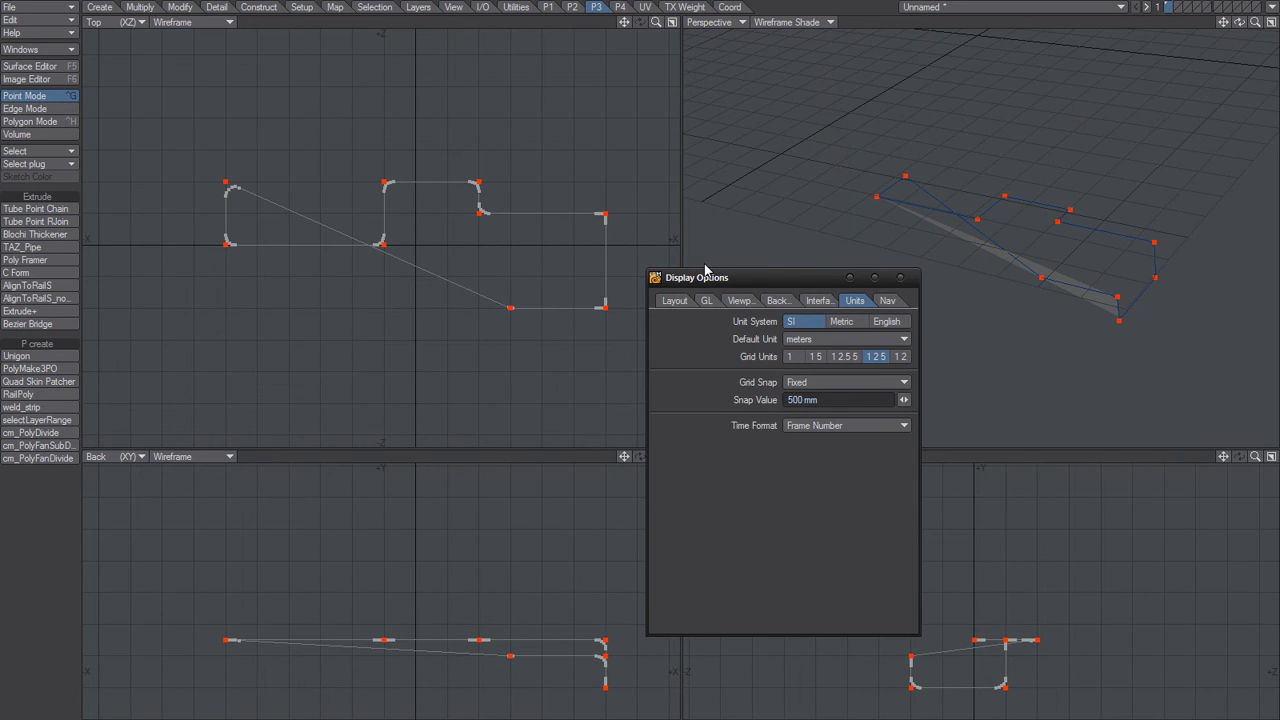
scroll(267, 243, up, 1)
scroll(333, 208, up, 1)
scroll(291, 260, up, 1)
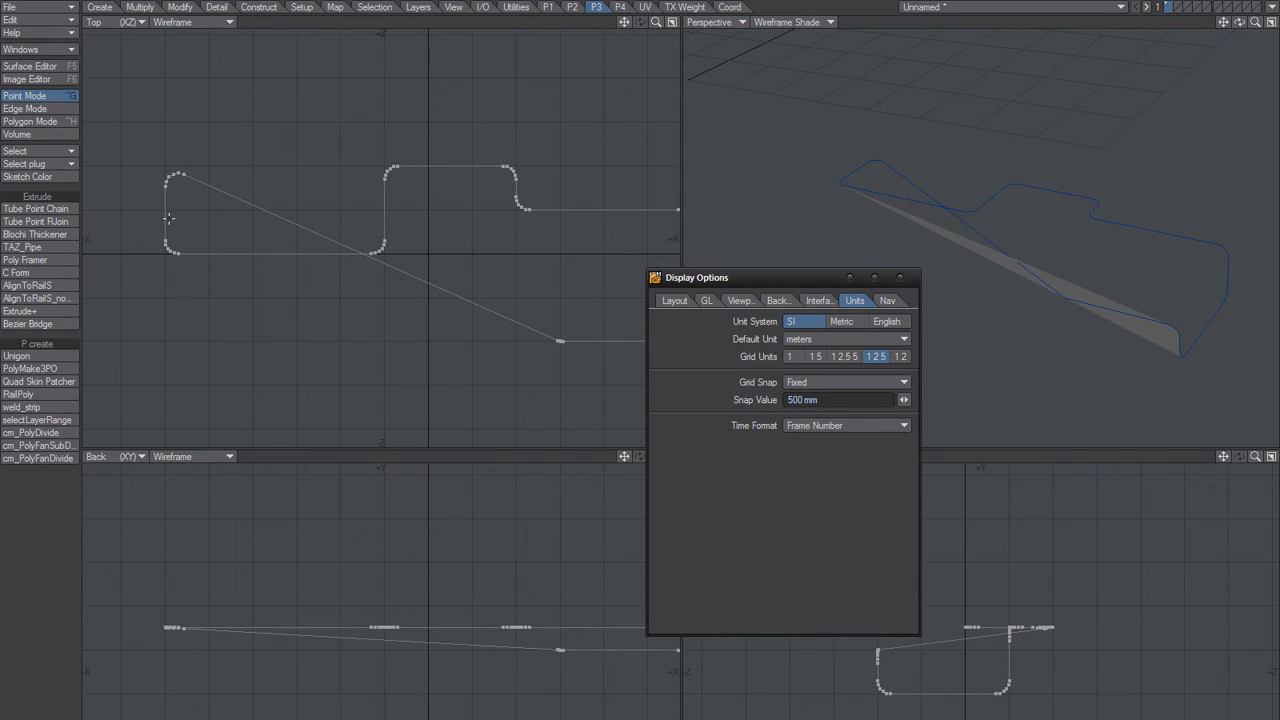
click(166, 185)
key(bracketright)
key(a)
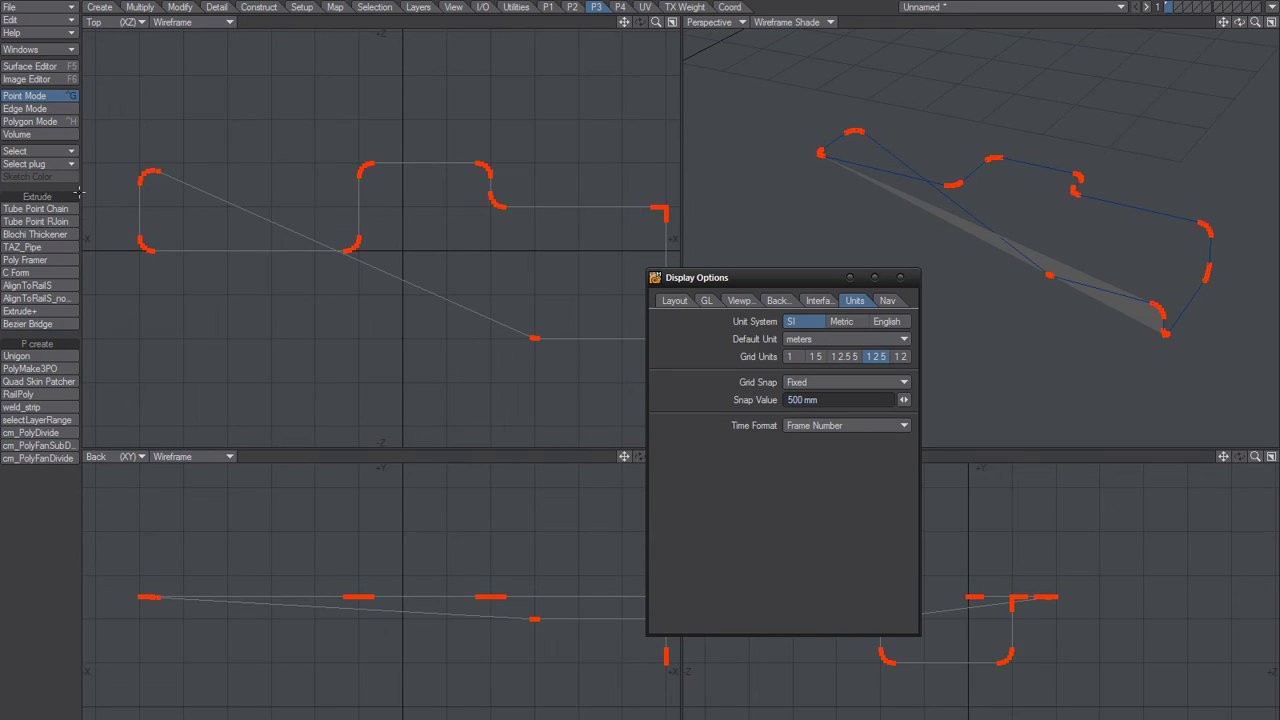
Run Tube Point Chain on the filleted path with 8 segments and a 50 mm radius
click(35, 208)
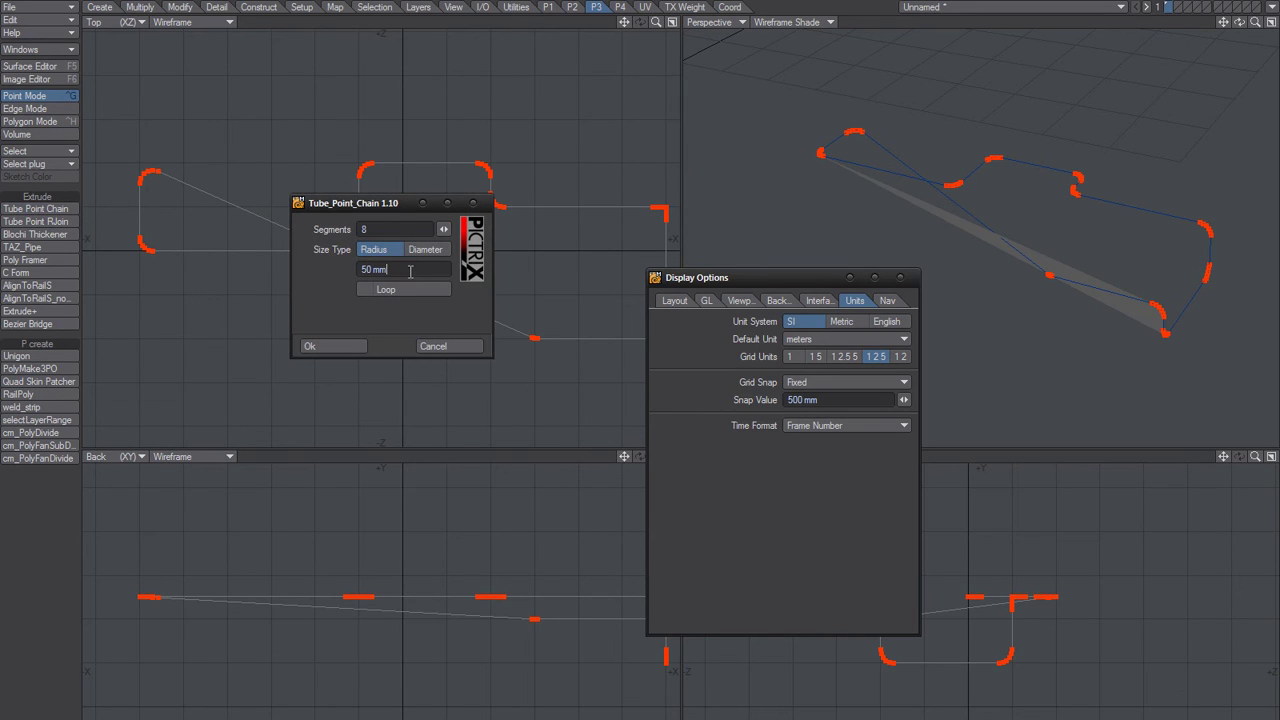
key(Return)
click(334, 347)
Close Display Options, orbit around the new tube, and maximize the Perspective view
click(903, 278)
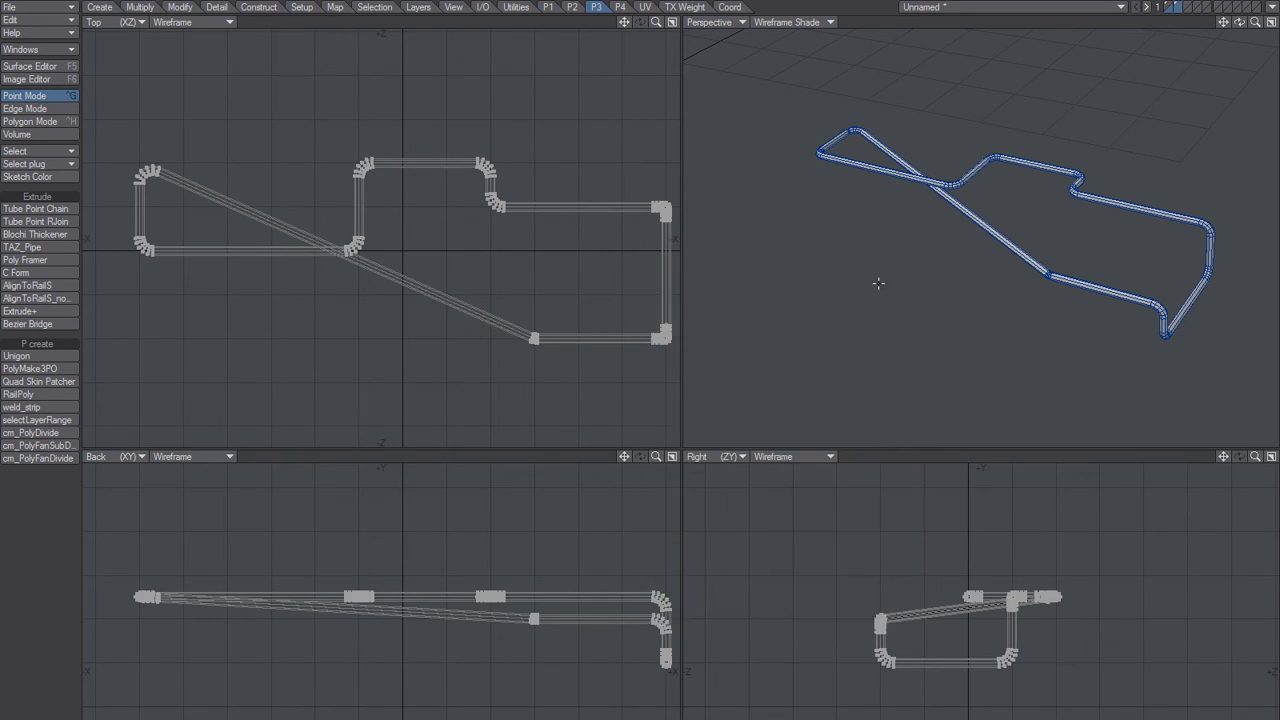
middle_drag(894, 277, 918, 330)
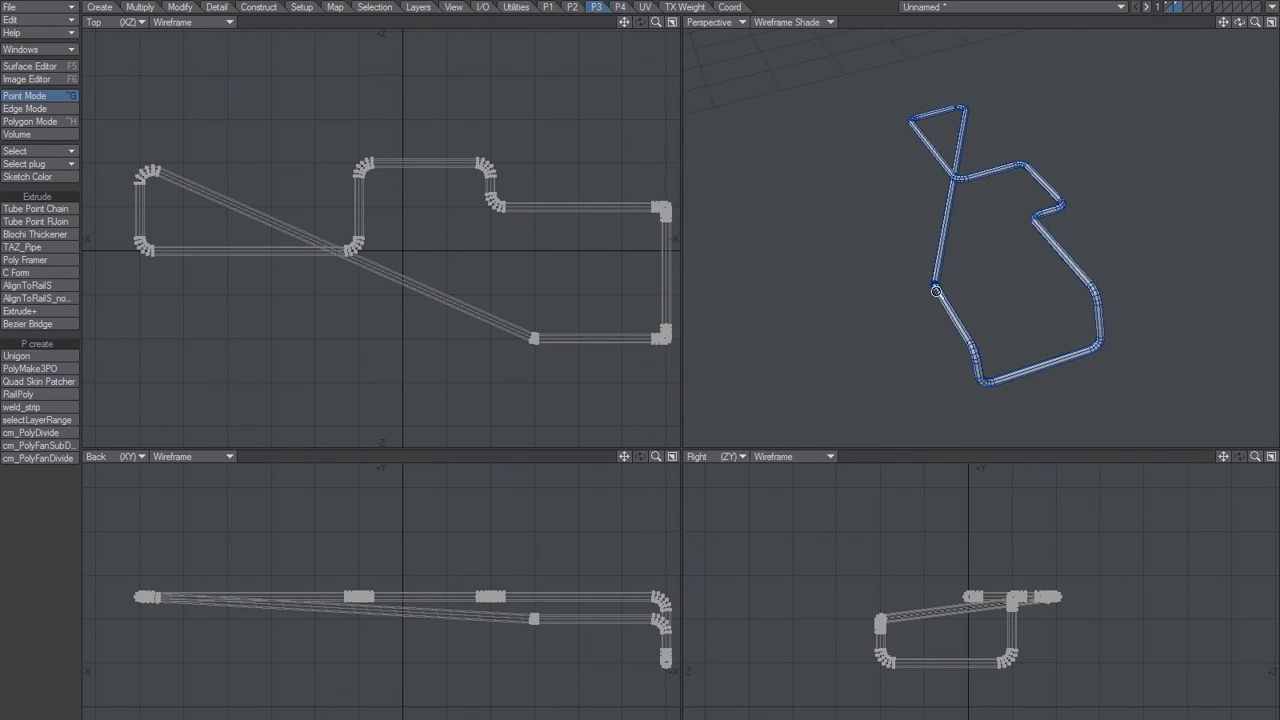
scroll(918, 330, up, 3)
mouse_move(960, 266)
middle_down()
mouse_move(981, 198)
mouse_move(1029, 200)
mouse_move(949, 229)
mouse_move(889, 117)
mouse_move(847, 226)
mouse_move(869, 206)
mouse_move(946, 277)
mouse_move(986, 183)
mouse_move(873, 242)
middle_up()
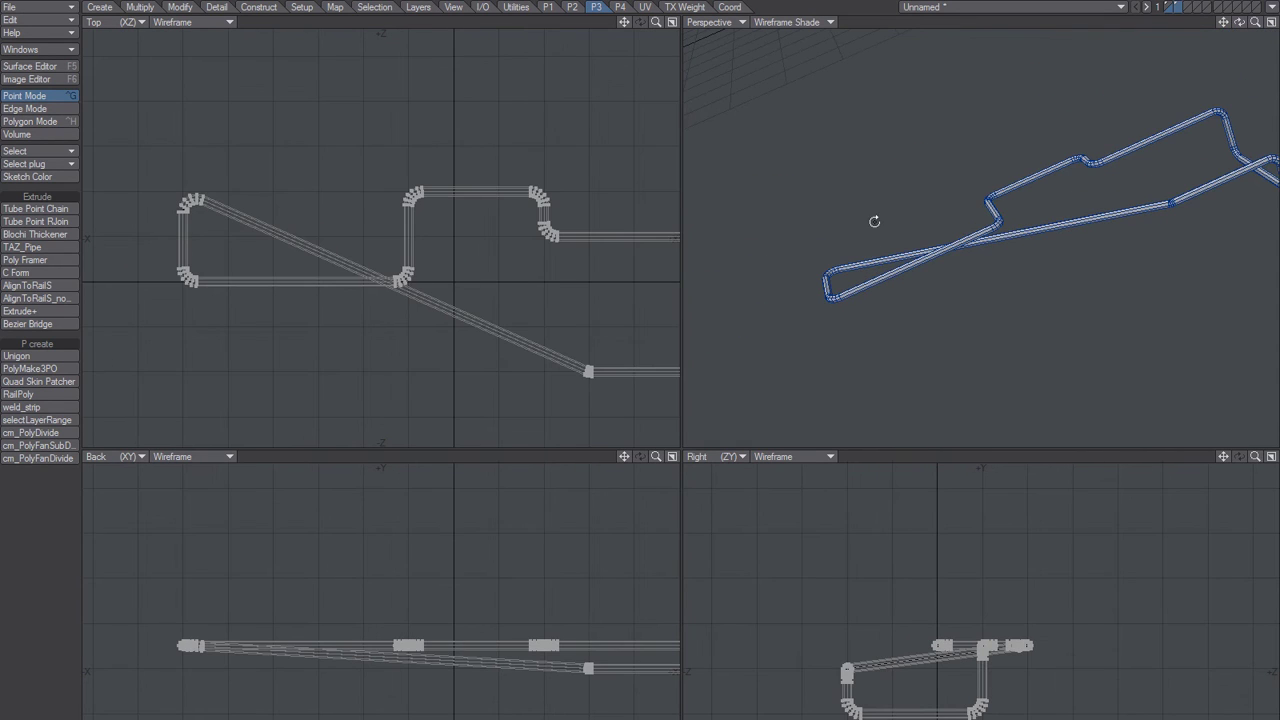
mouse_move(963, 220)
middle_down()
mouse_move(929, 294)
mouse_move(905, 244)
middle_up()
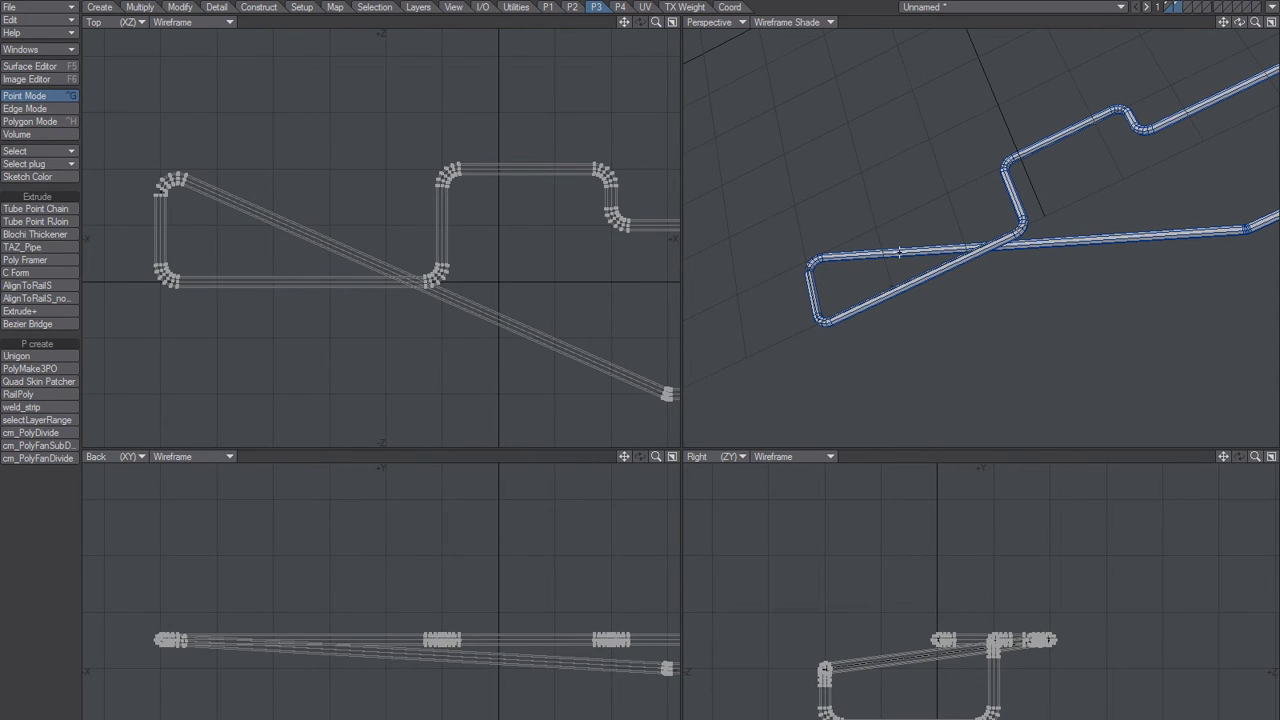
click(1271, 21)
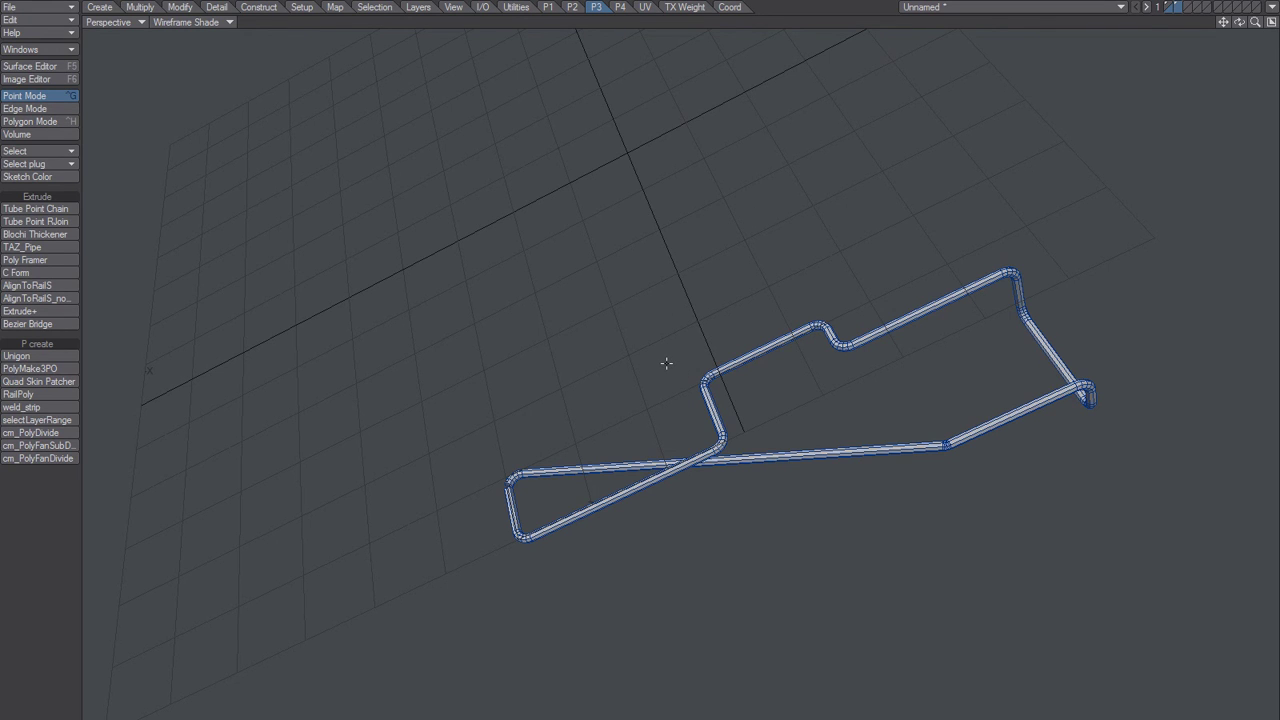
Select the tube's long straight run and orbit to inspect it from another angle
click(440, 391)
mouse_move(440, 391)
alt+mouse_down()
mouse_move(506, 290)
mouse_move(617, 322)
alt+mouse_up()
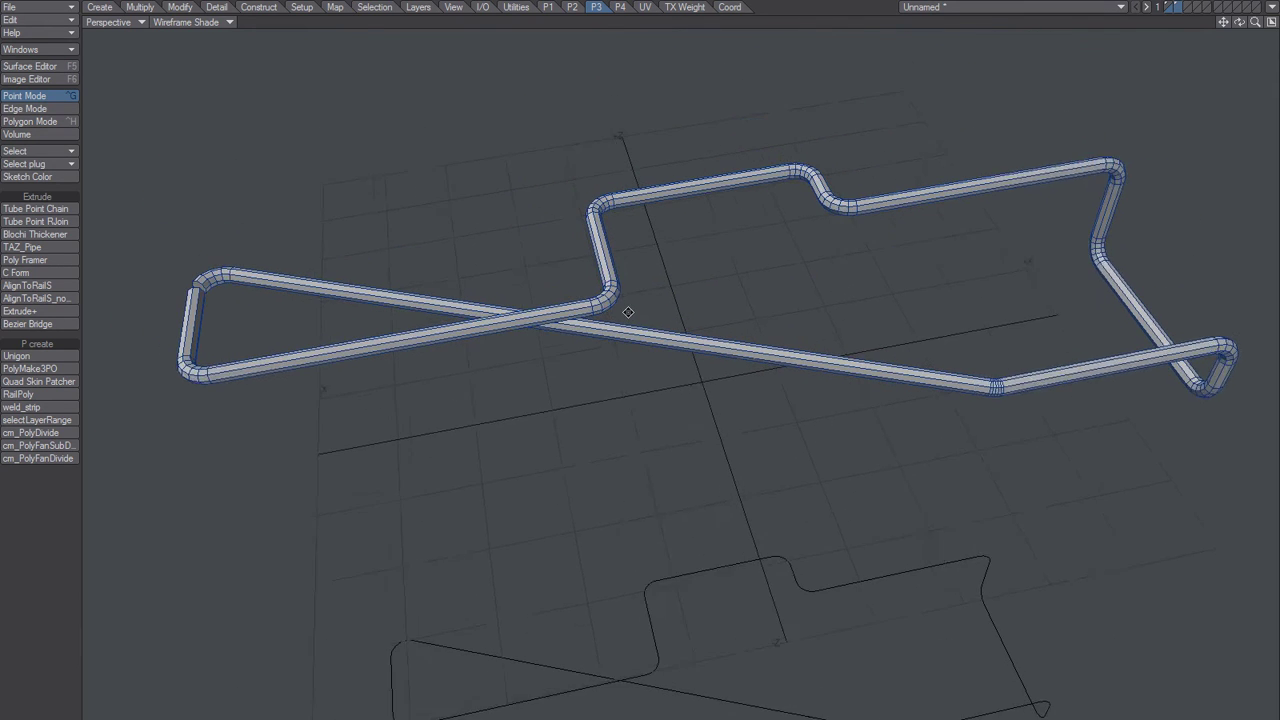
mouse_move(651, 371)
alt+mouse_down()
mouse_move(820, 177)
mouse_move(637, 286)
mouse_move(649, 380)
alt+mouse_up()
Select the long straight tube section and its adjoining bend as polygons, then delete them
key(space)
key(space)
drag(372, 362, 380, 374)
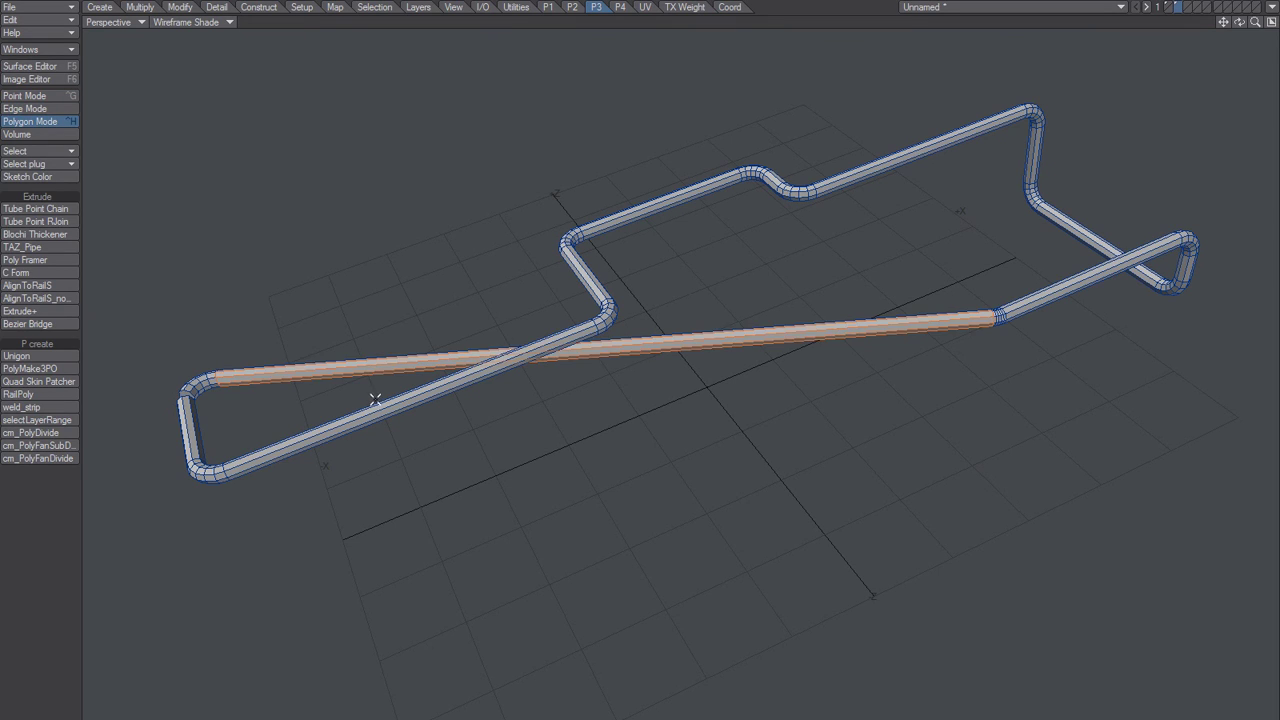
key(shift+bracketright)
key(shift+bracketright)
key(shift+bracketright)
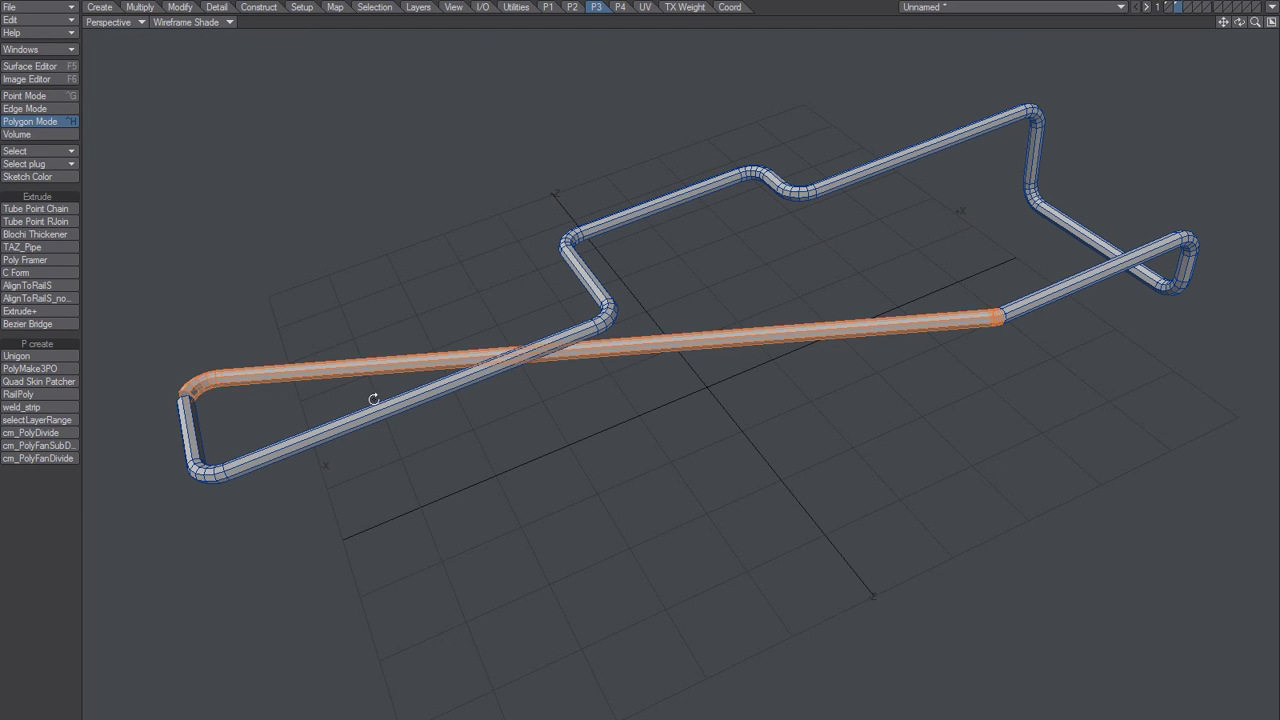
key(y)
key(Delete)
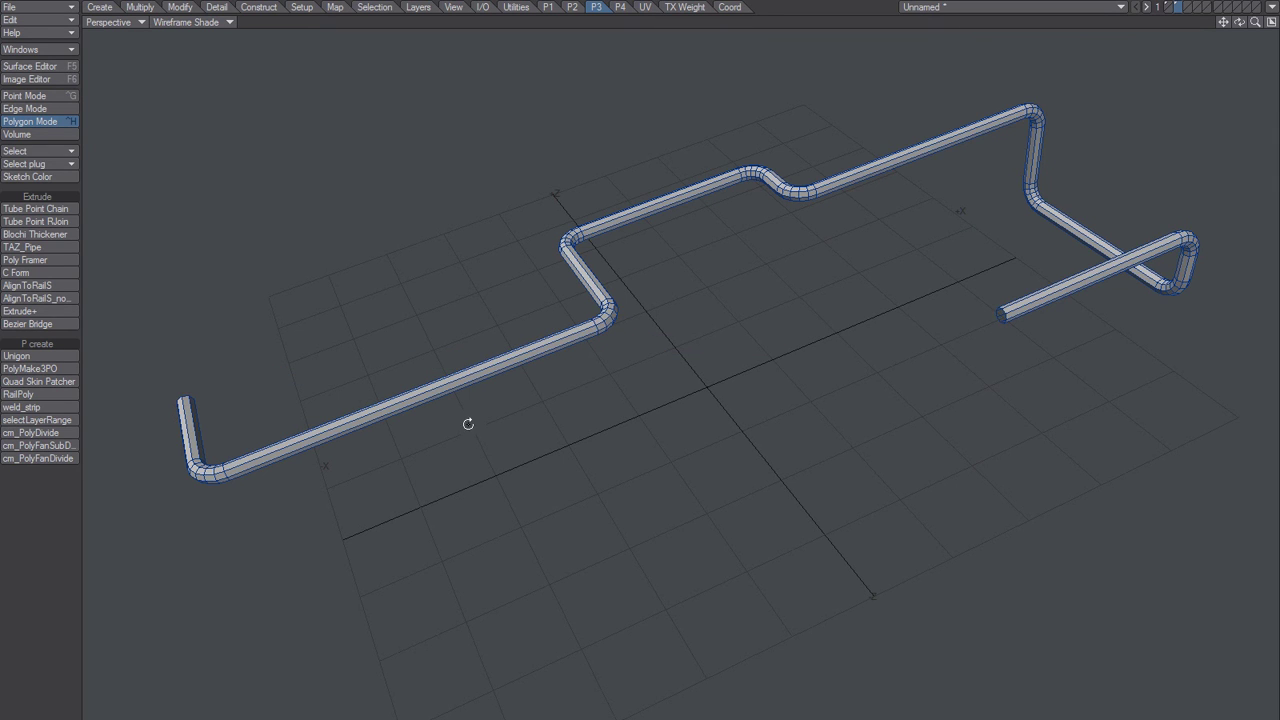
Orbit across the open path and drag to adjust the tube along it
mouse_move(520, 410)
alt+mouse_down()
mouse_move(715, 528)
mouse_move(491, 503)
mouse_move(894, 234)
mouse_move(743, 600)
mouse_move(506, 460)
mouse_move(413, 441)
mouse_move(766, 443)
mouse_move(546, 320)
mouse_move(543, 334)
alt+mouse_up()
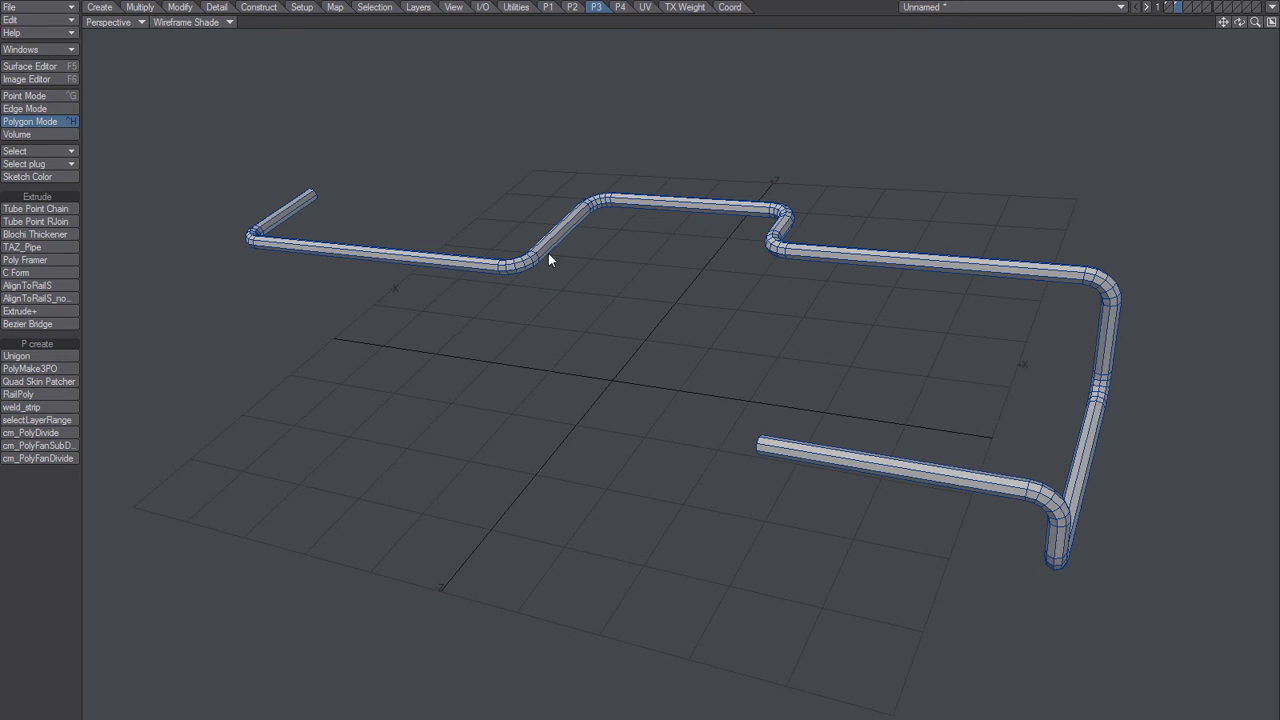
mouse_move(553, 240)
mouse_down()
mouse_move(579, 236)
mouse_move(546, 248)
mouse_up()
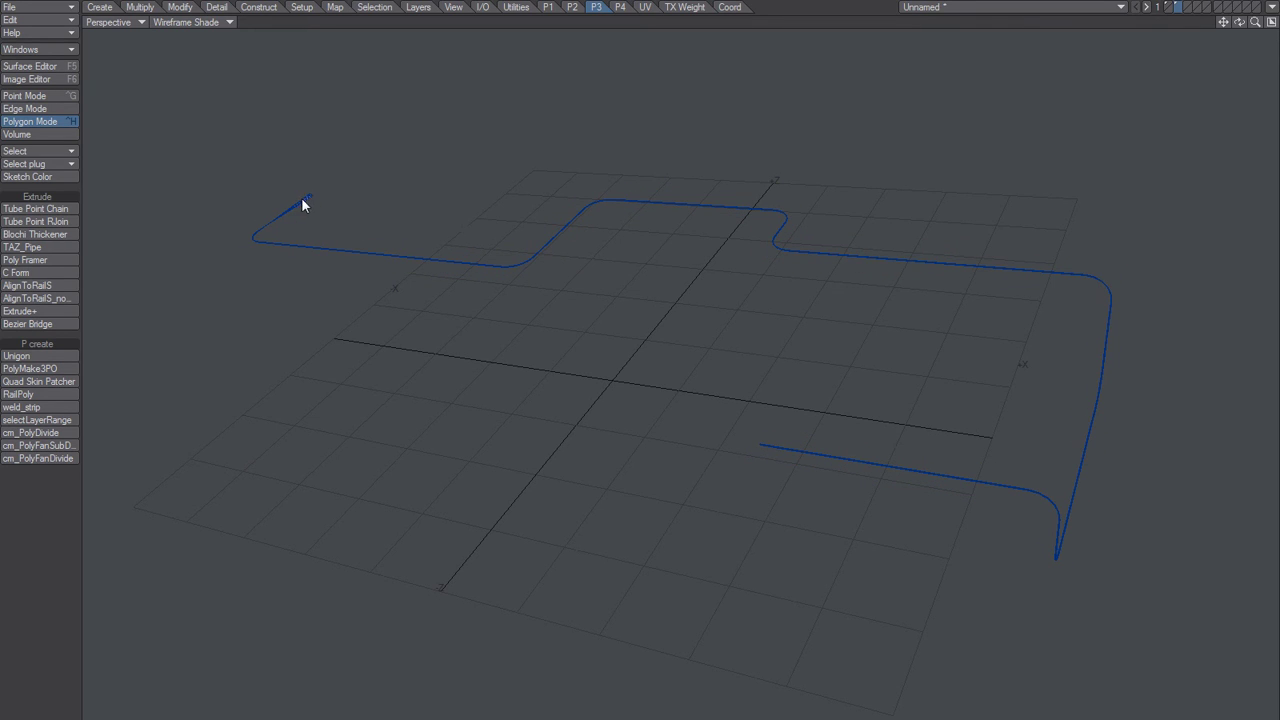
Generate a tube along the filleted path curves and orbit to see the whole path
click(417, 265)
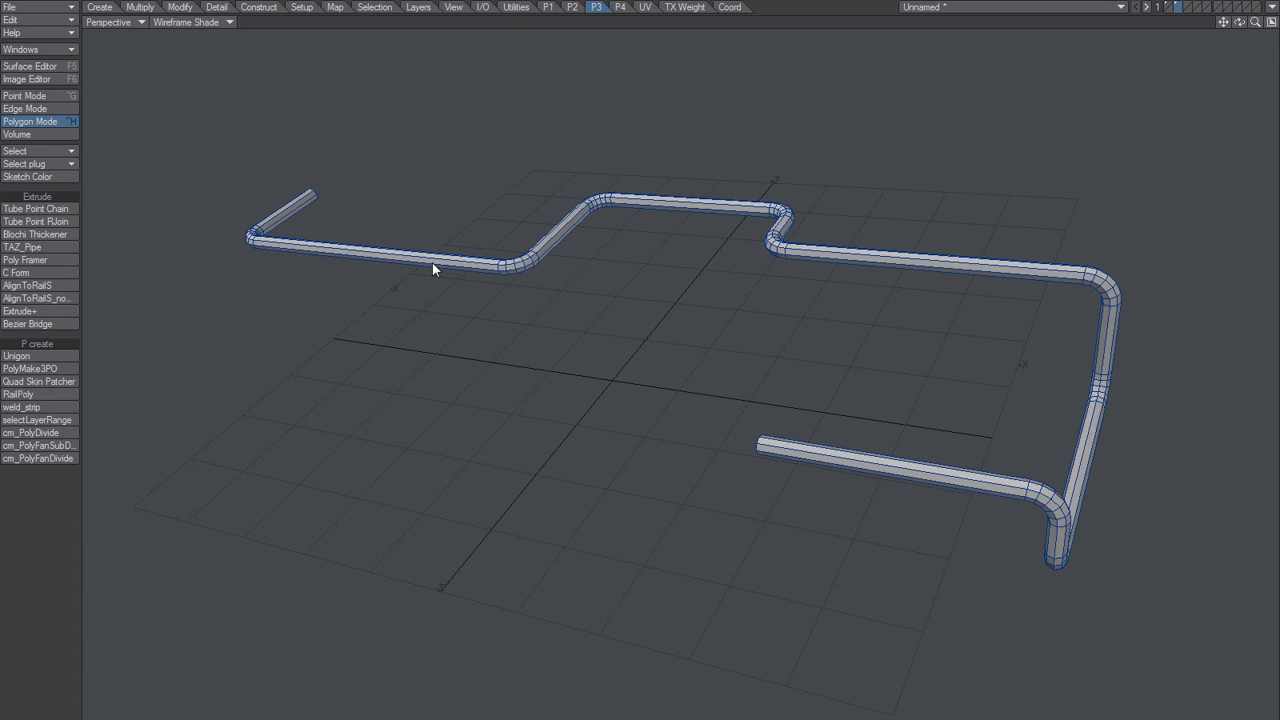
alt+drag(432, 262, 249, 460)
click(508, 213)
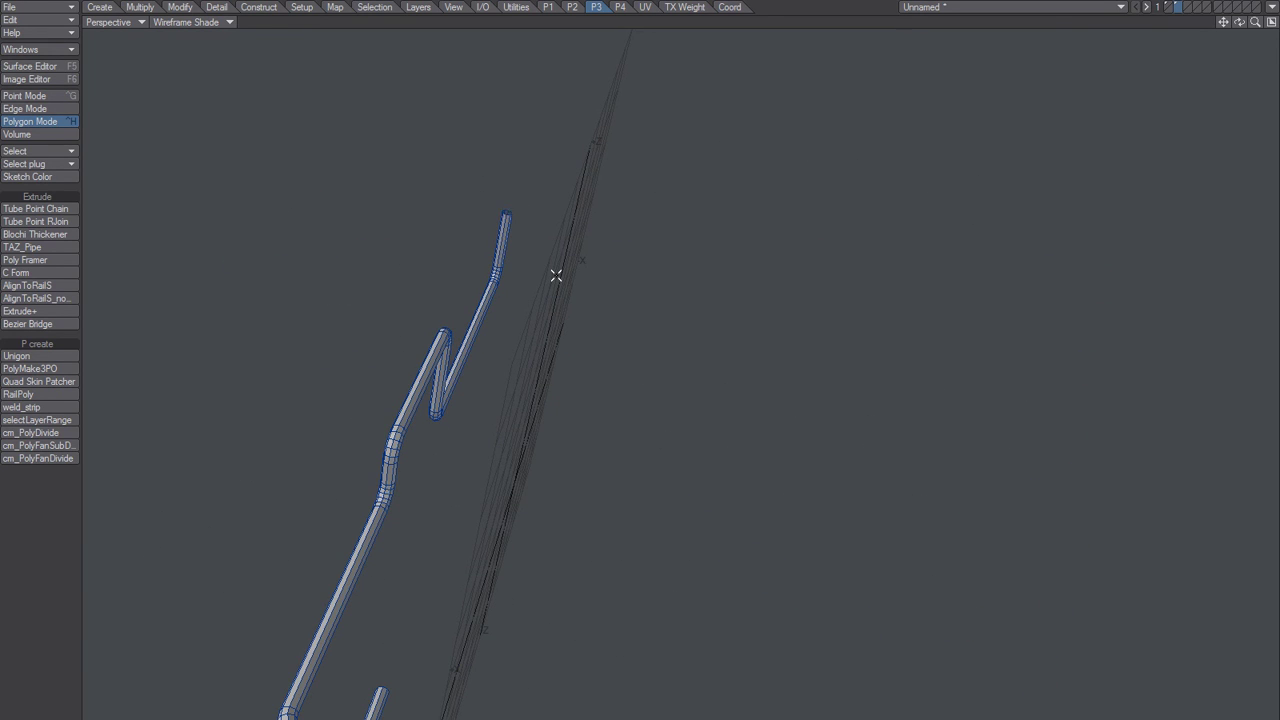
mouse_move(348, 597)
alt+mouse_down()
mouse_move(771, 323)
mouse_move(597, 317)
mouse_move(565, 343)
alt+mouse_up()
Drag to enlarge the tube's radius, then zoom in and tilt the Perspective view
mouse_move(510, 302)
mouse_down()
mouse_move(522, 296)
mouse_move(517, 346)
mouse_move(393, 302)
mouse_move(686, 420)
mouse_up()
scroll(669, 369, up, 2)
scroll(674, 366, up, 2)
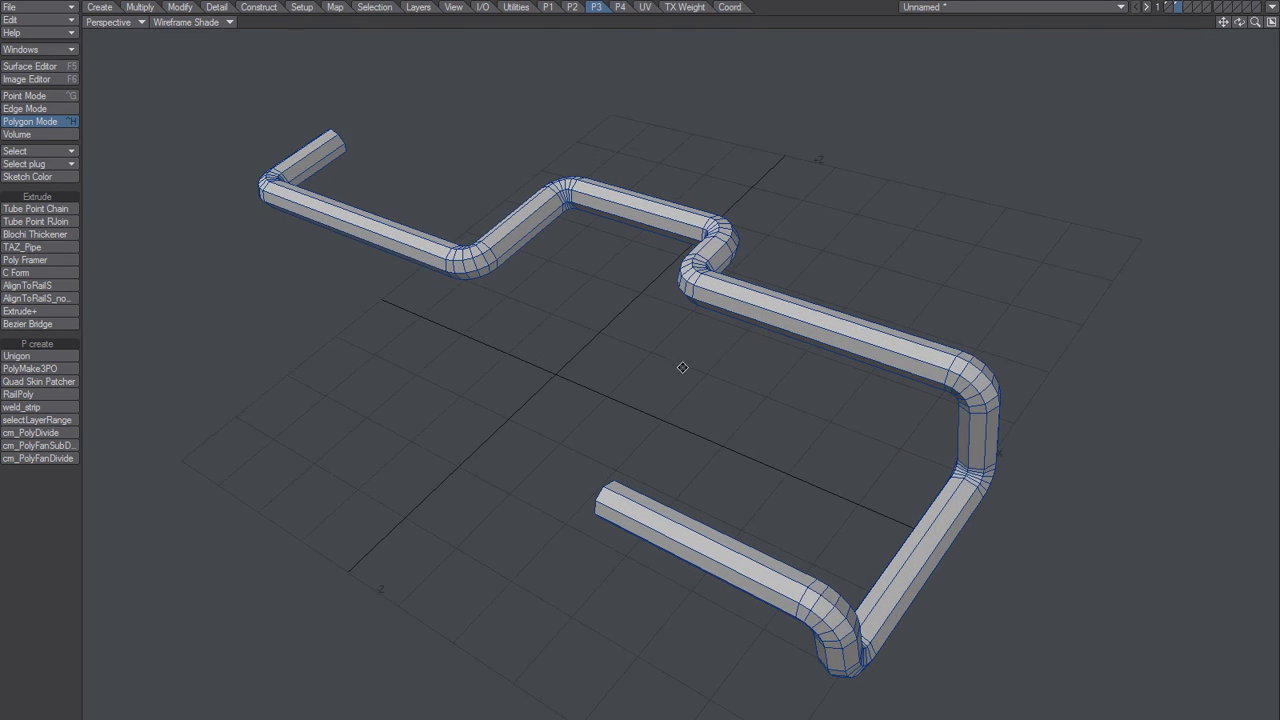
scroll(640, 350, up, 2)
mouse_move(640, 350)
alt+mouse_down()
mouse_move(691, 326)
mouse_move(694, 309)
mouse_move(684, 316)
alt+mouse_up()
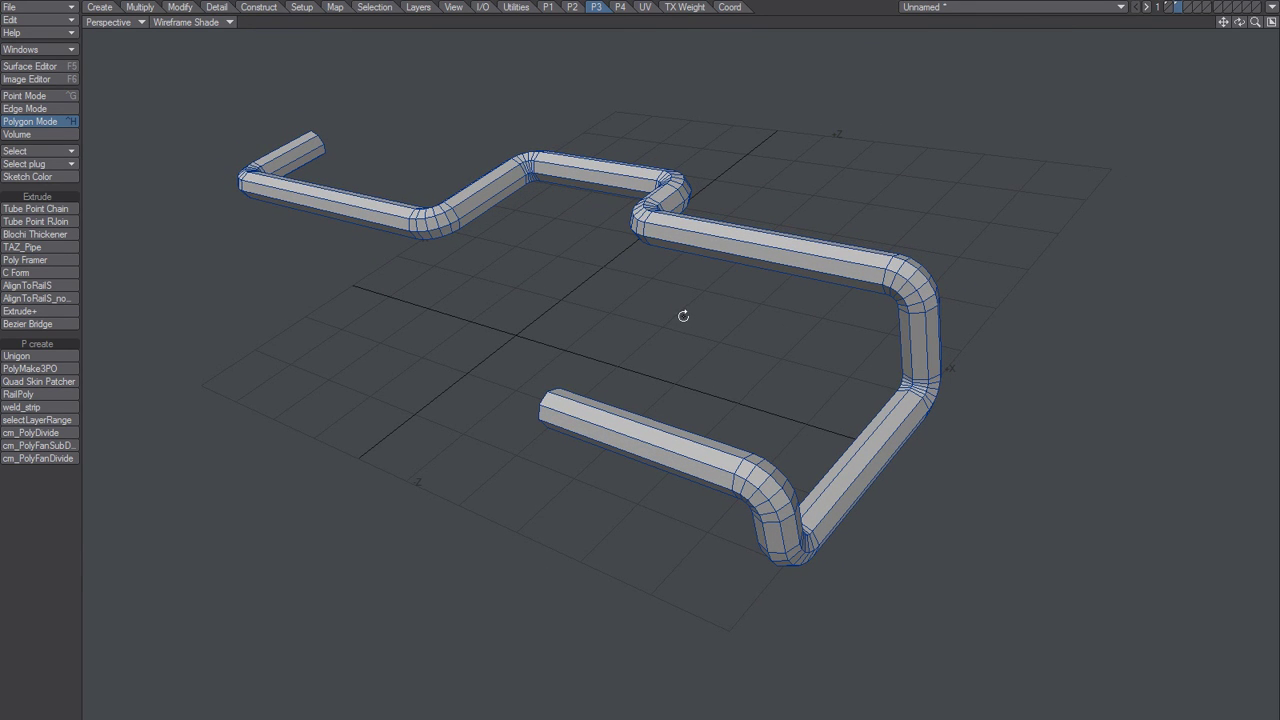
Enable SubPatch on the tube and set the viewport style to Smooth Shade
key(Tab)
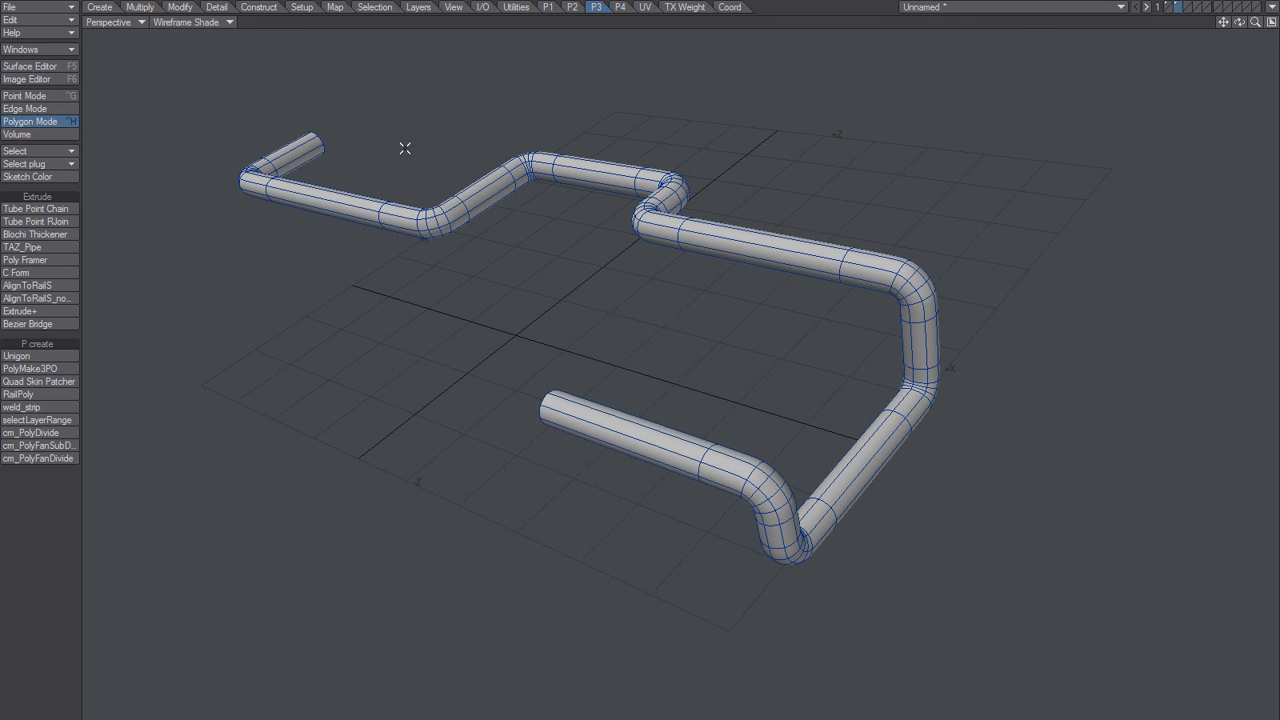
click(228, 22)
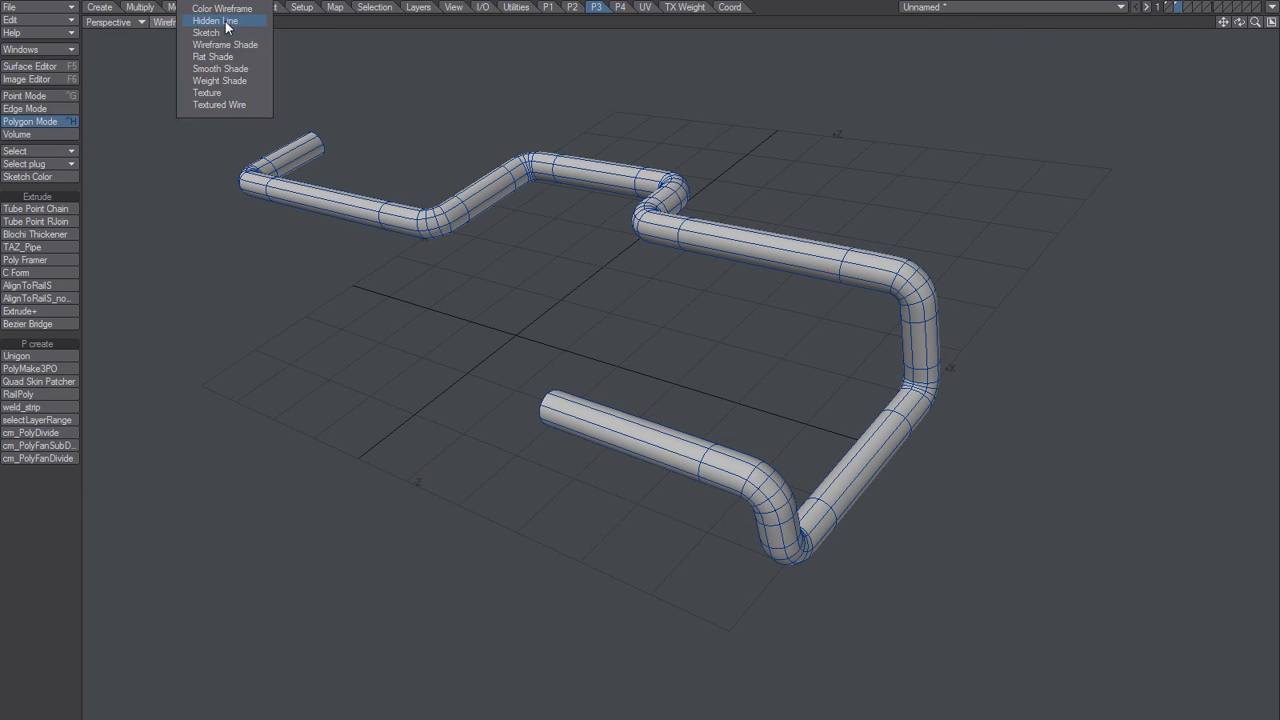
click(224, 70)
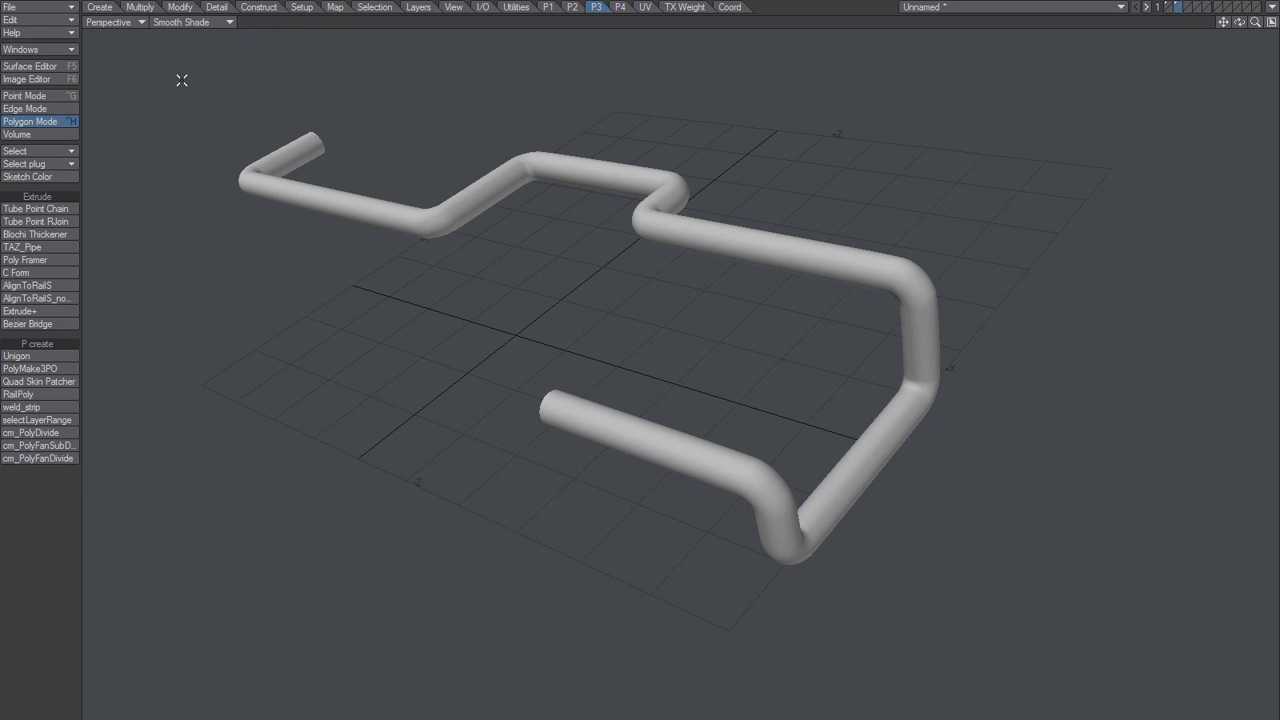
mouse_move(491, 394)
alt+mouse_down()
mouse_move(441, 460)
mouse_move(449, 391)
mouse_move(437, 371)
mouse_move(400, 374)
mouse_move(517, 379)
mouse_move(509, 369)
alt+mouse_up()
Briefly check the Display Options, then orbit the smooth tube to a new angle
key(d)
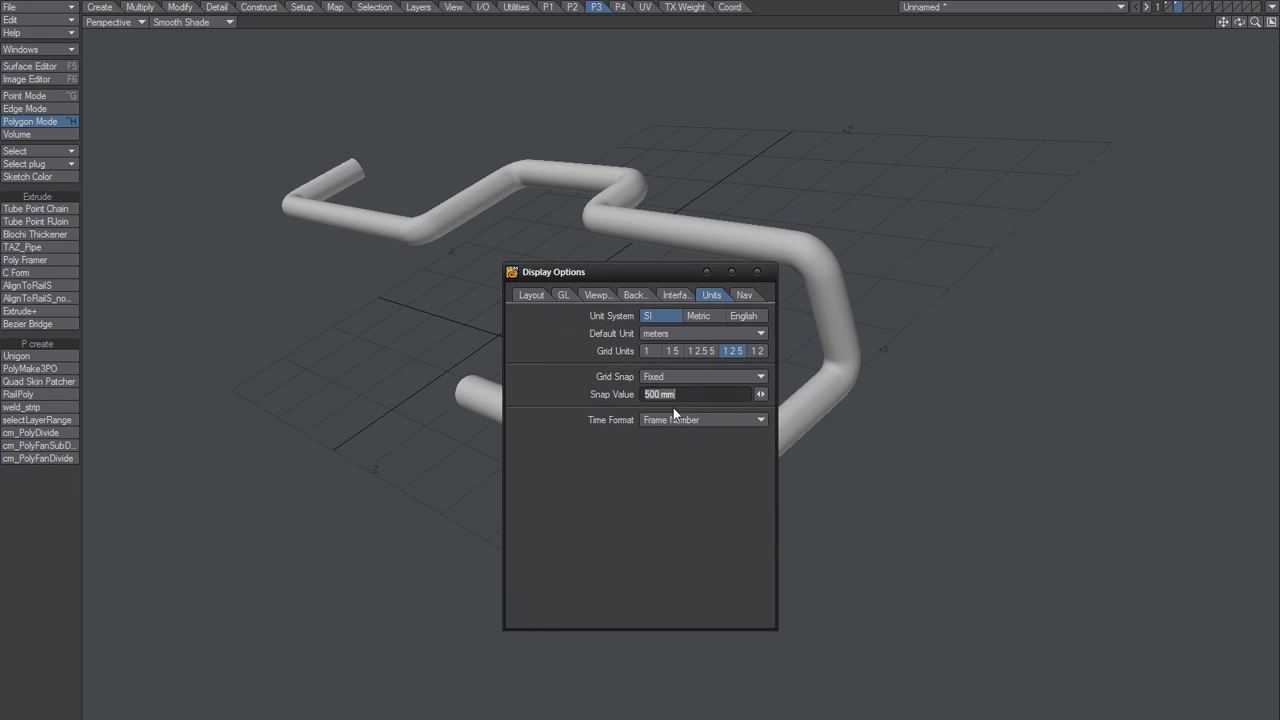
click(757, 272)
mouse_move(588, 538)
alt+mouse_down()
mouse_move(771, 420)
mouse_move(674, 449)
mouse_move(530, 584)
mouse_move(494, 543)
alt+mouse_up()
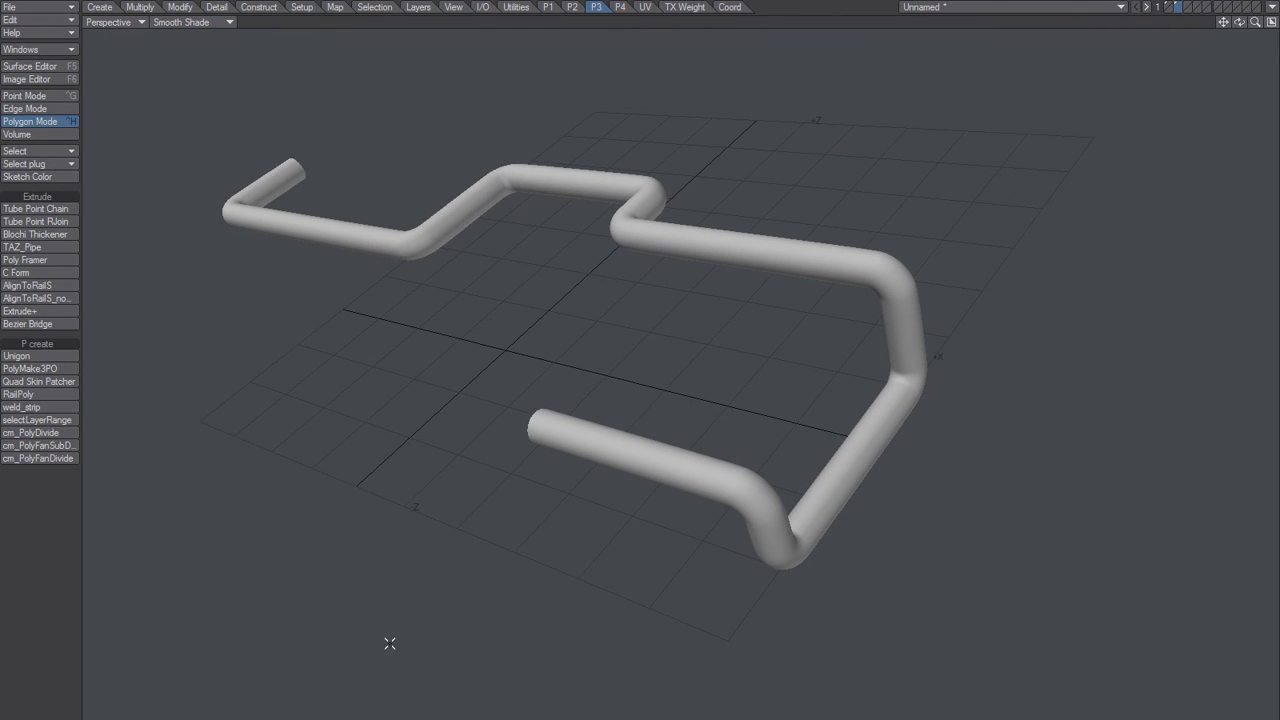
Give the tube surface a darker grey colour, 100% Specularity and 23% Glossiness
key(F5)
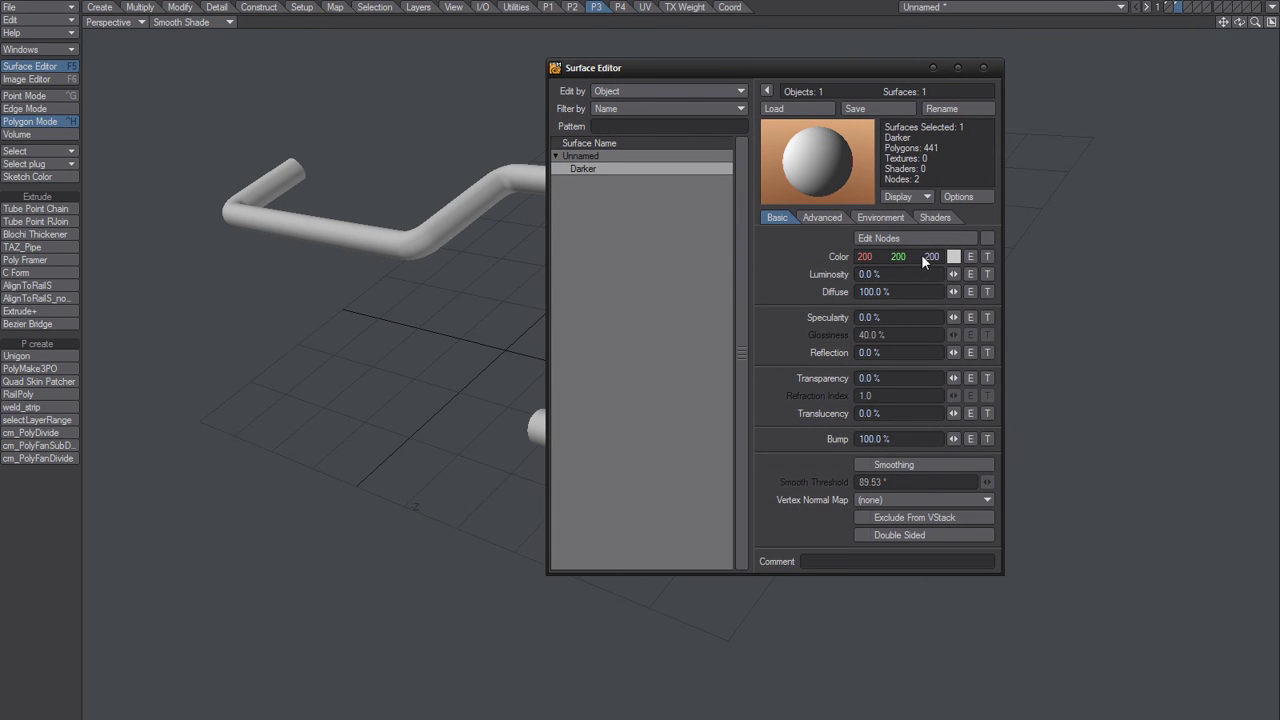
right_click(921, 257)
drag(935, 257, 900, 257)
drag(951, 317, 932, 322)
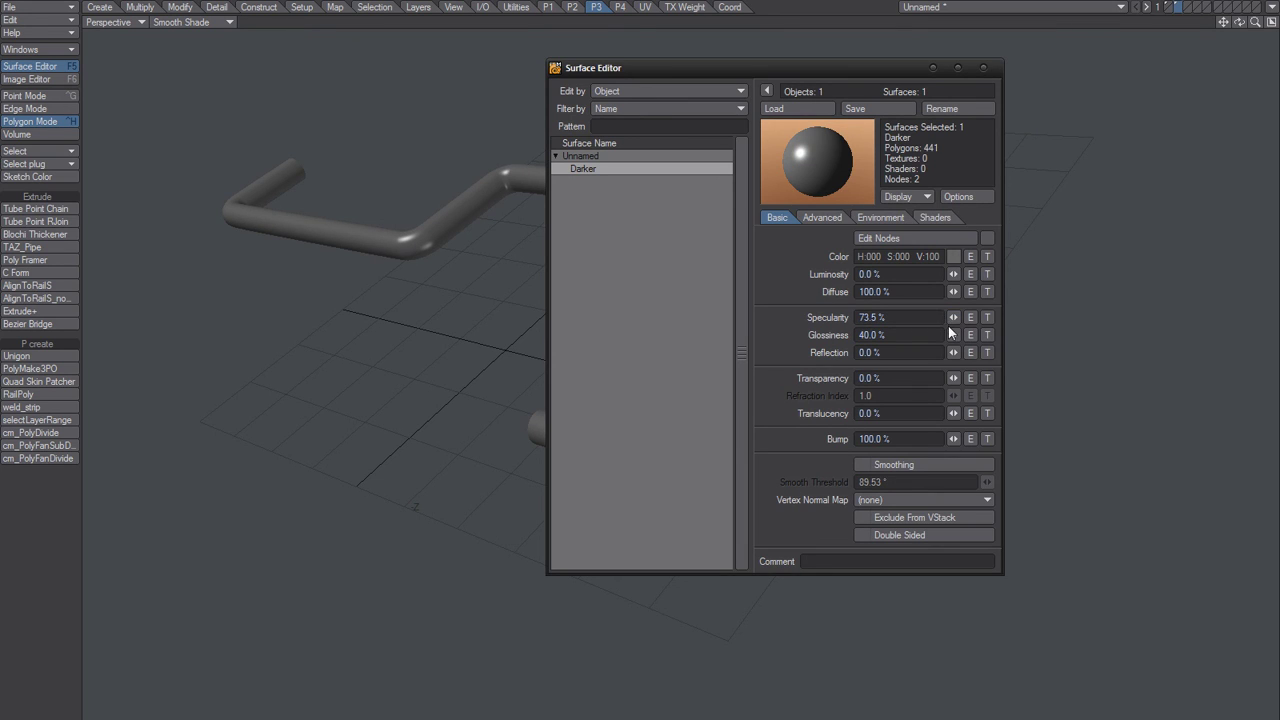
mouse_move(953, 335)
mouse_down()
mouse_move(942, 335)
mouse_move(975, 317)
mouse_up()
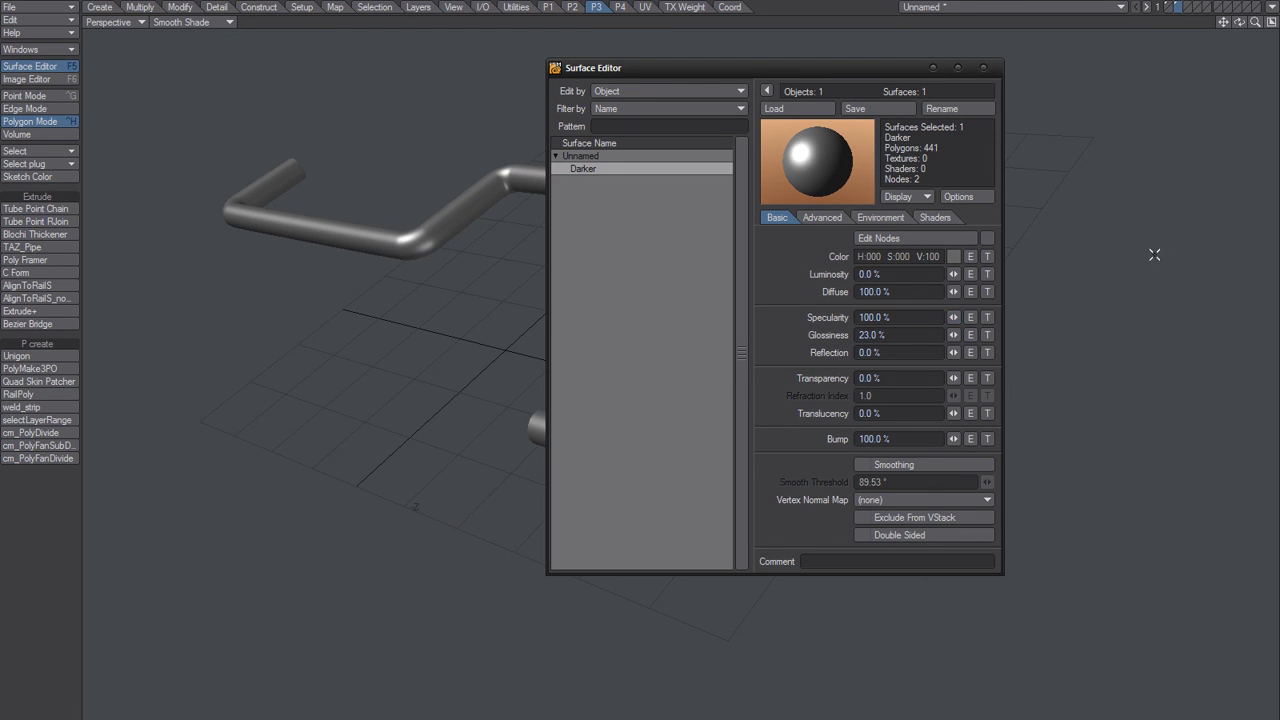
click(985, 68)
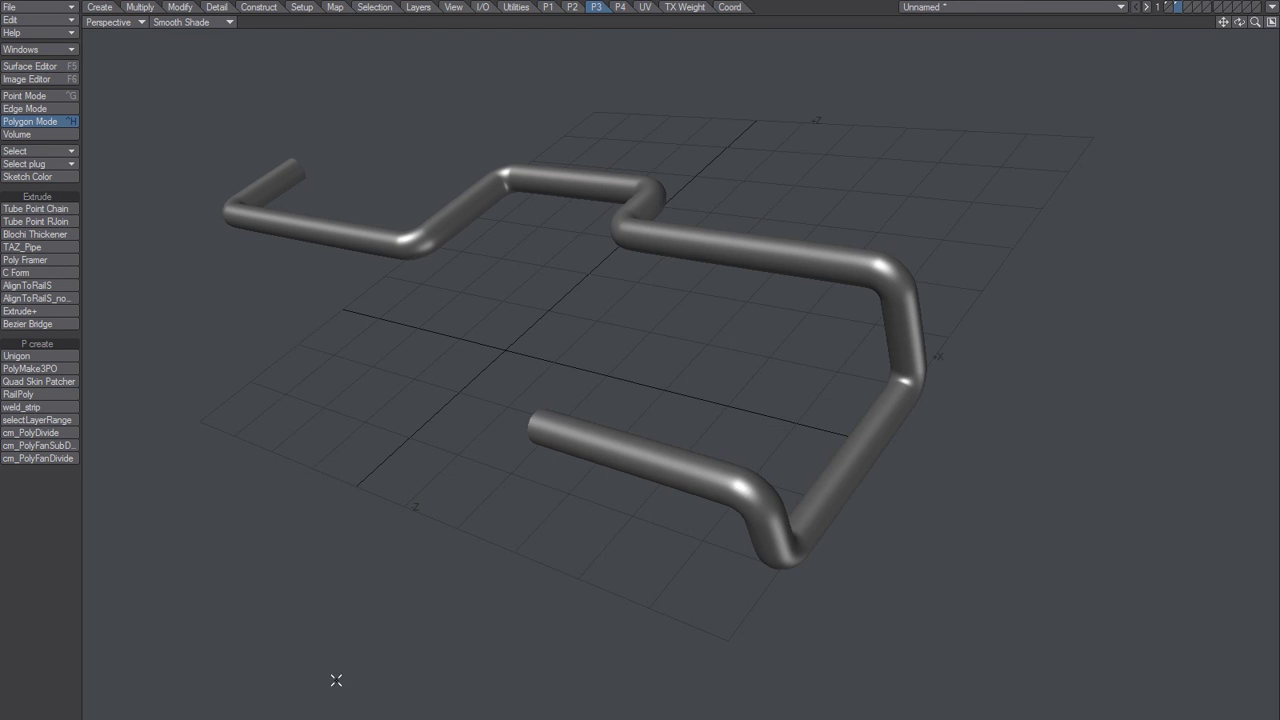
Turn off Show Origin and Show Grid in the Display Options Layout settings
key(d)
click(531, 295)
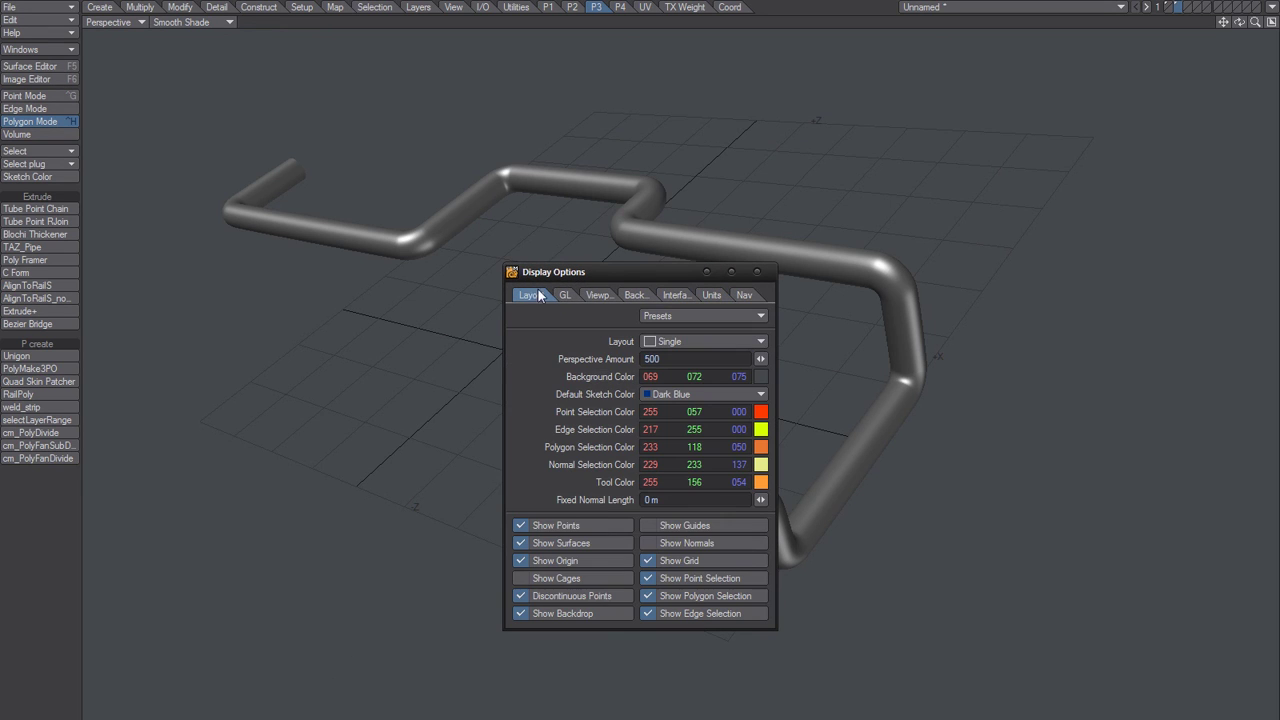
click(675, 559)
click(617, 561)
click(755, 274)
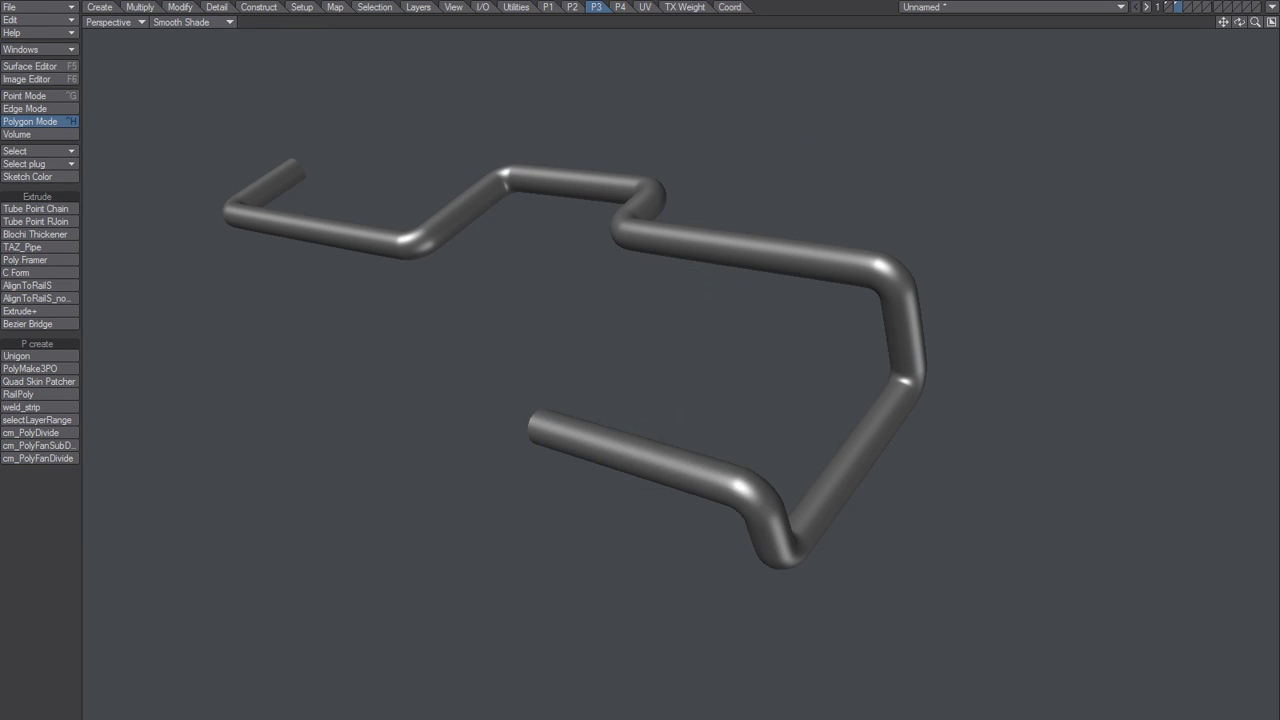